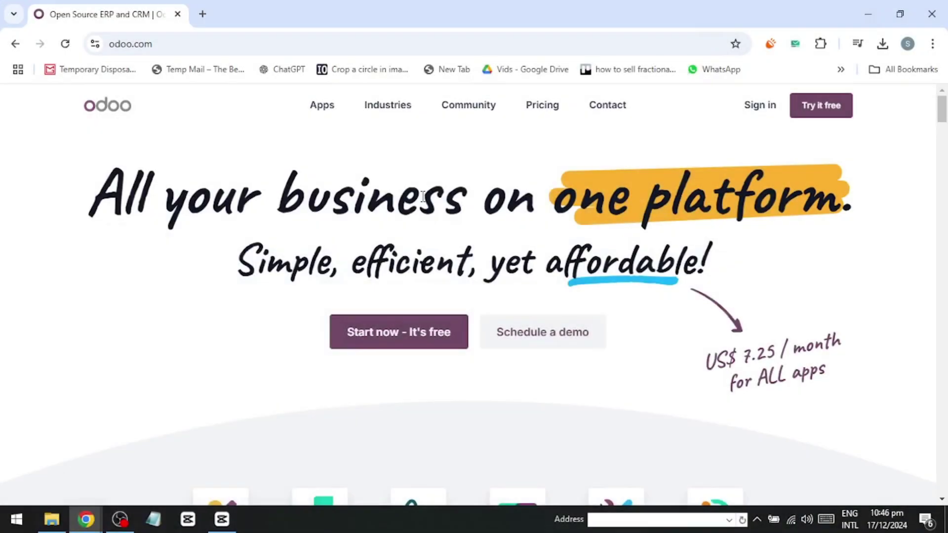
# Browse the odoo.com home page and start the free trial with 'Start now - It's free'
pyautogui.scroll(-10, 423, 198)
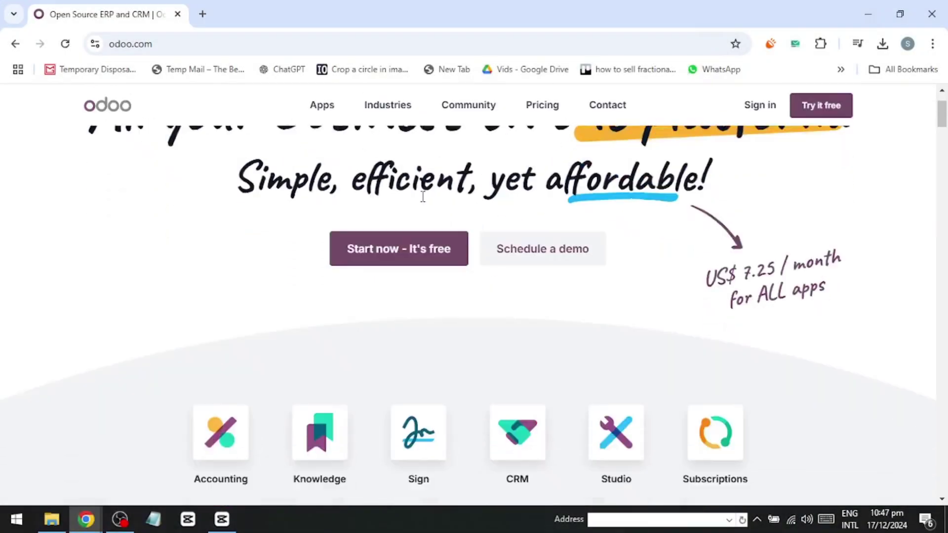
pyautogui.scroll(-8, 423, 200)
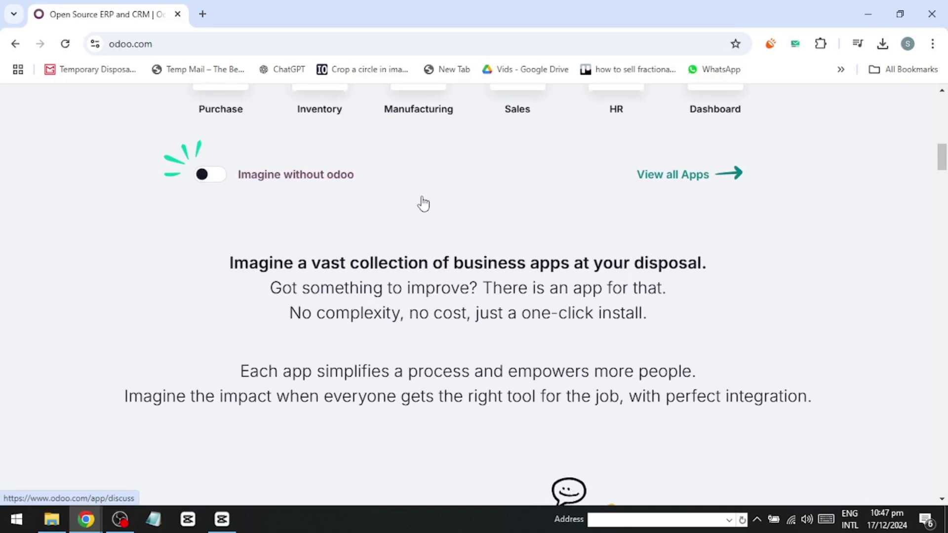
pyautogui.scroll(-10, 422, 197)
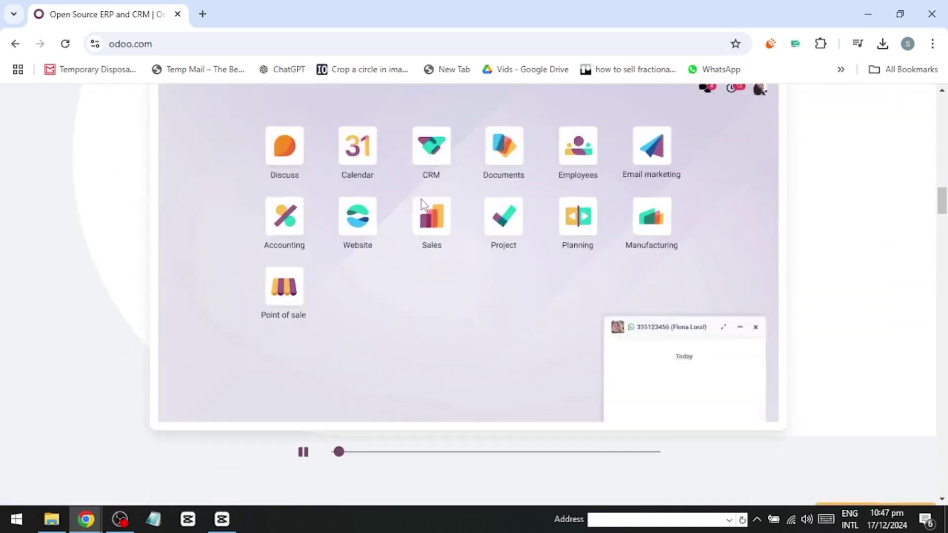
pyautogui.scroll(1, 423, 204)
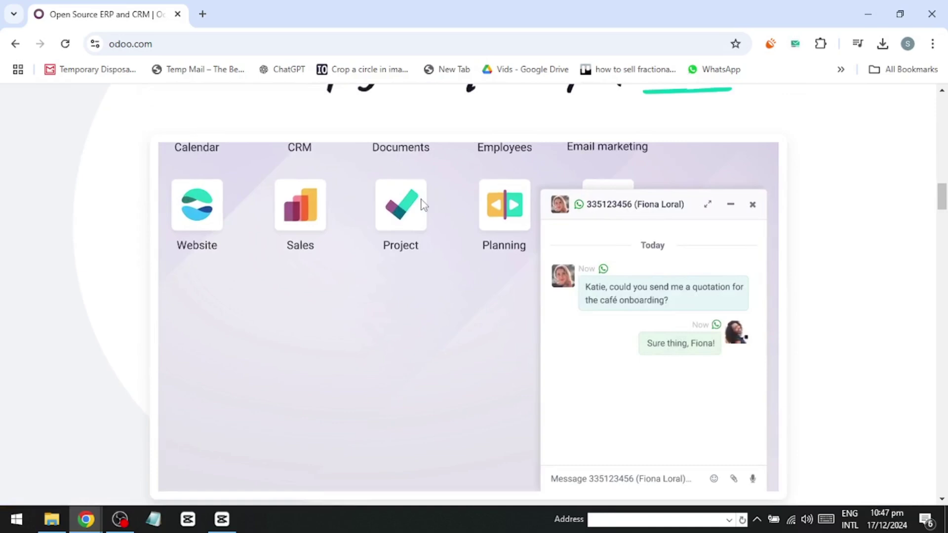
pyautogui.scroll(8, 422, 200)
pyautogui.click(88, 43)
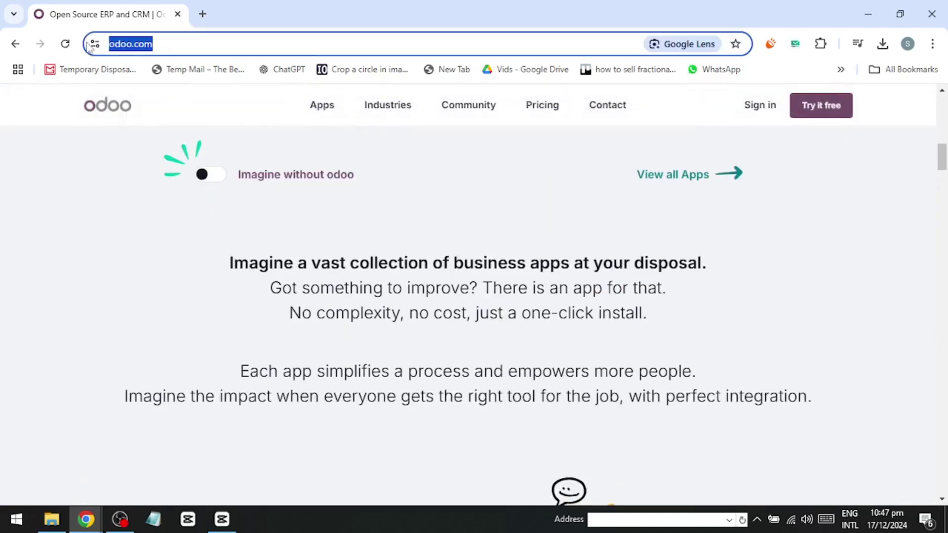
pyautogui.click(89, 144)
pyautogui.scroll(-10, 242, 201)
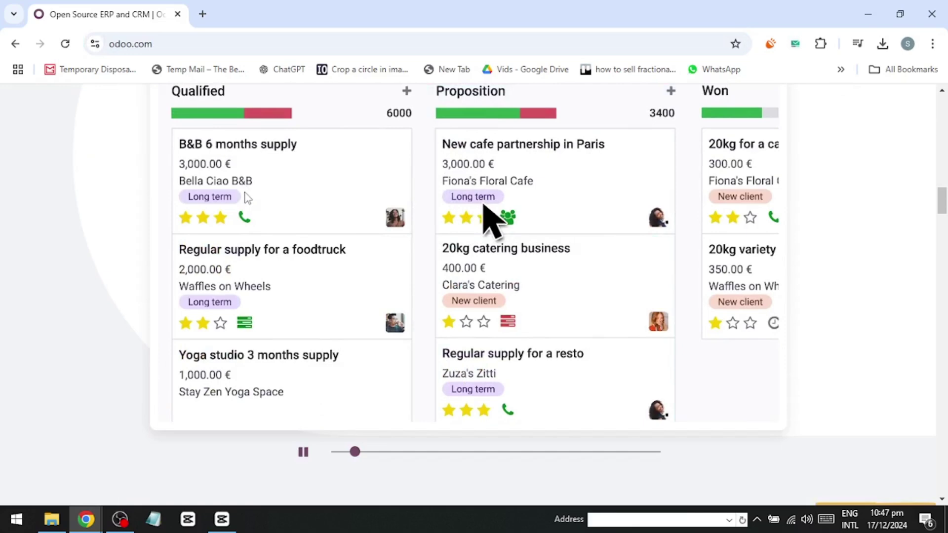
pyautogui.scroll(8, 554, 120)
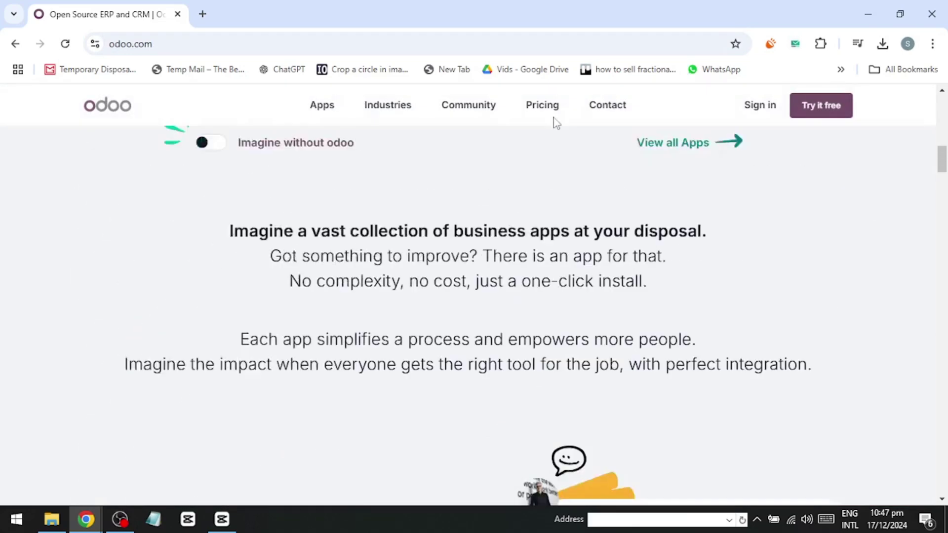
pyautogui.scroll(6, 660, 99)
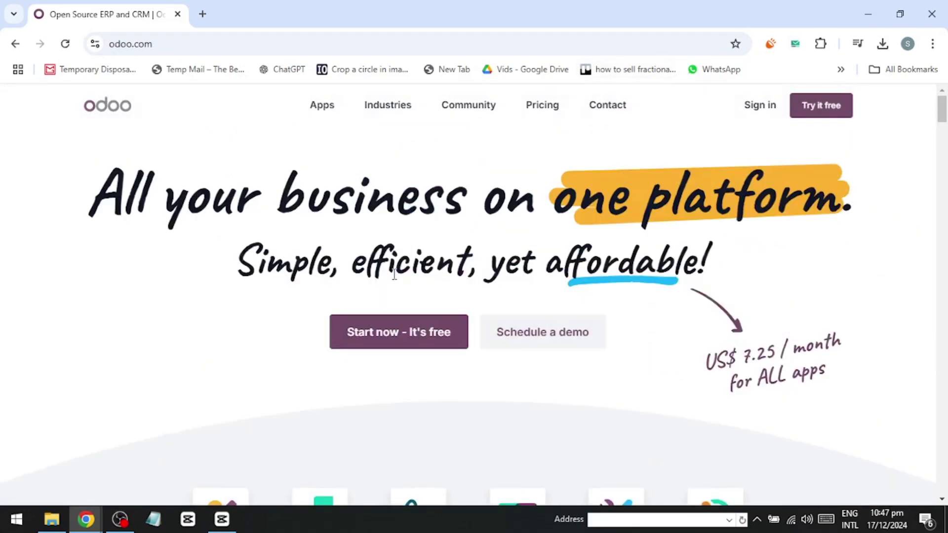
pyautogui.click(390, 338)
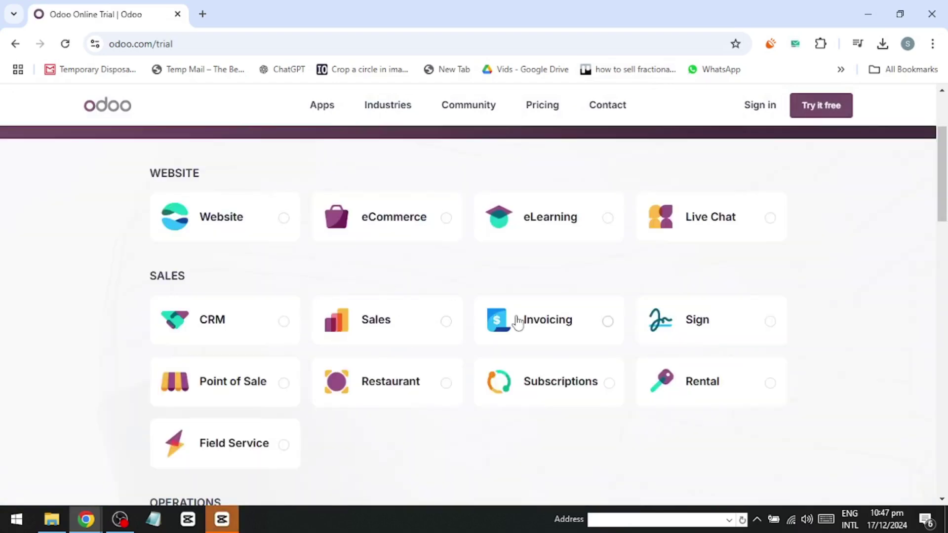
# Pick the Website app, then autofill full name, e-mail, phone and website name CRYPTOBANANA
pyautogui.click(238, 220)
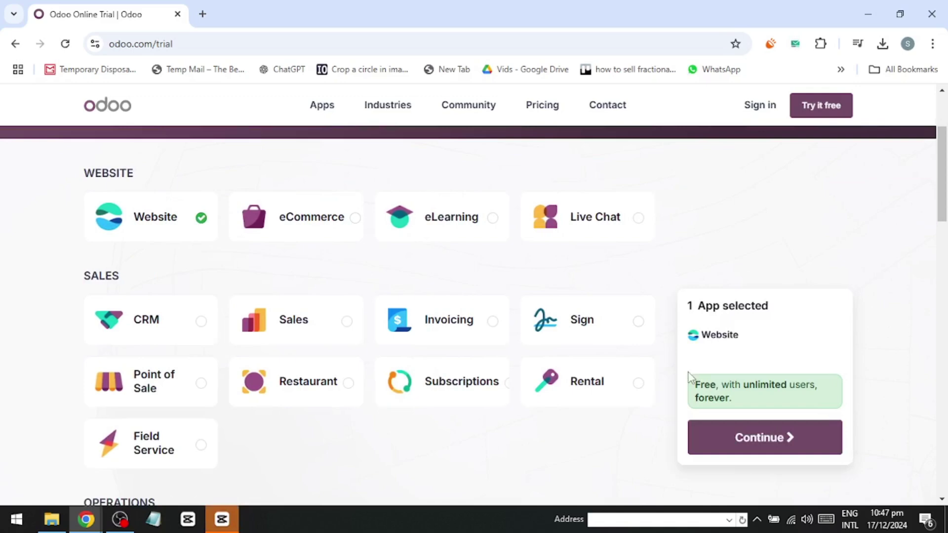
pyautogui.click(755, 437)
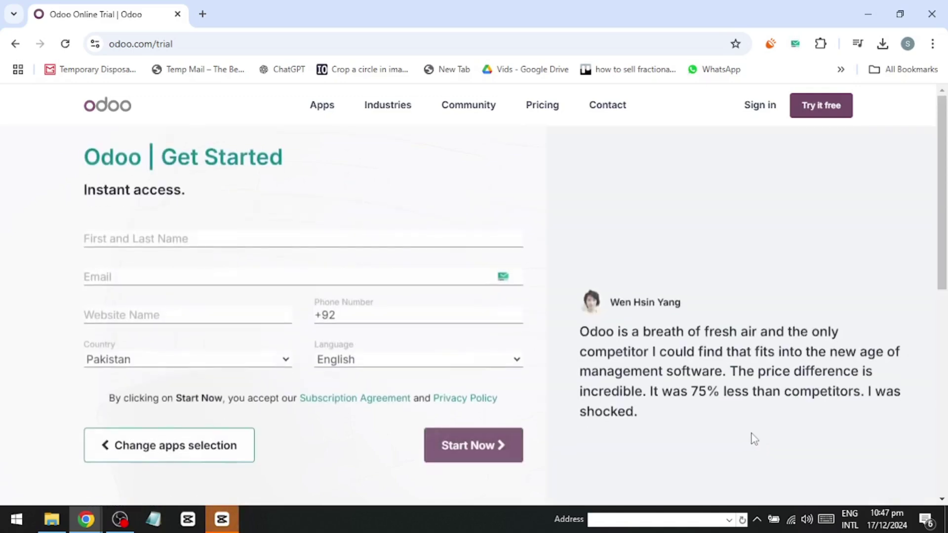
pyautogui.click(191, 241)
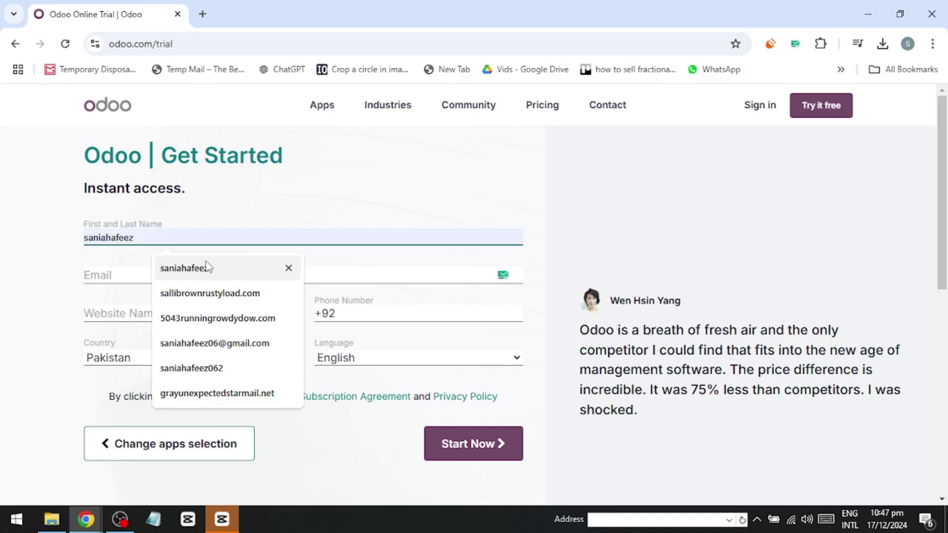
pyautogui.click(190, 266)
pyautogui.click(129, 275)
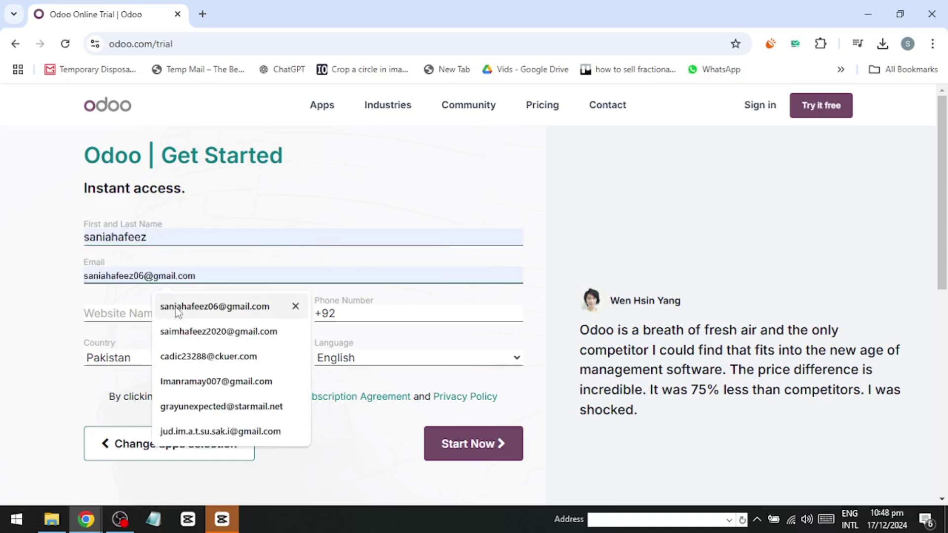
pyautogui.click(190, 307)
pyautogui.click(137, 313)
pyautogui.click(169, 342)
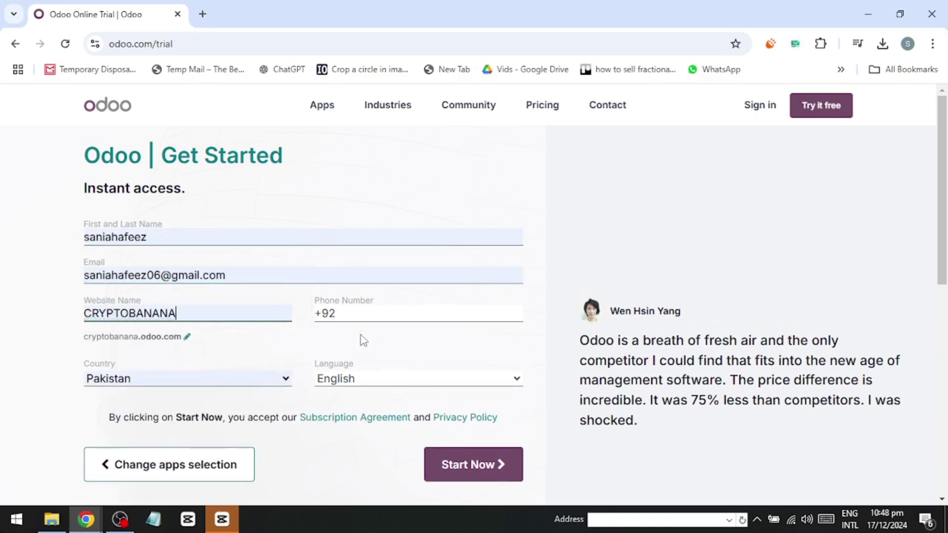
pyautogui.click(360, 316)
pyautogui.click(422, 346)
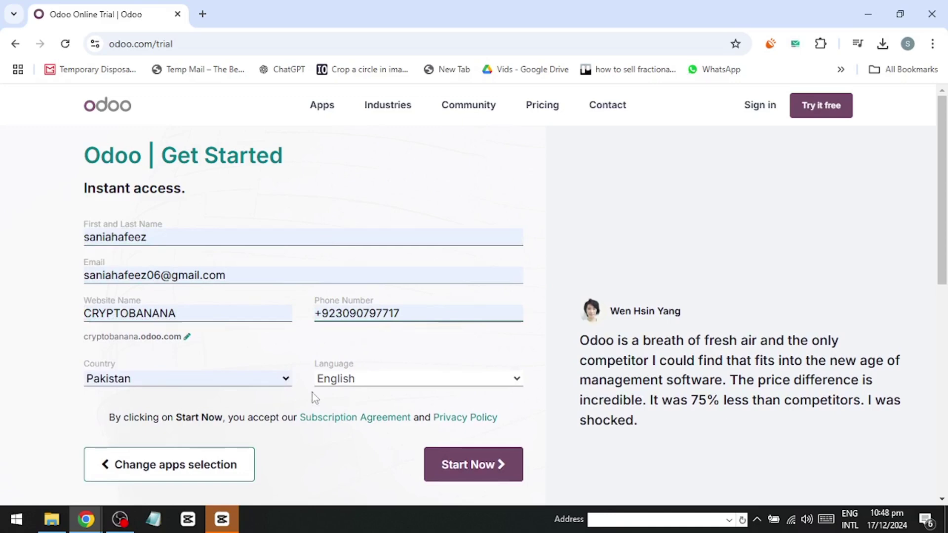
pyautogui.scroll(-2, 201, 461)
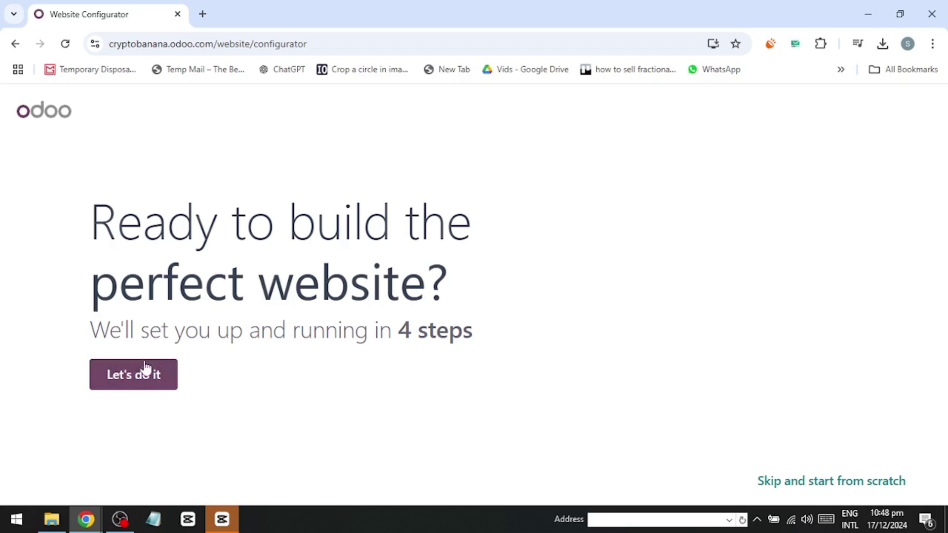
# Describe the site as a business website for a 'marketing agency' aiming to inform customers
pyautogui.click(140, 384)
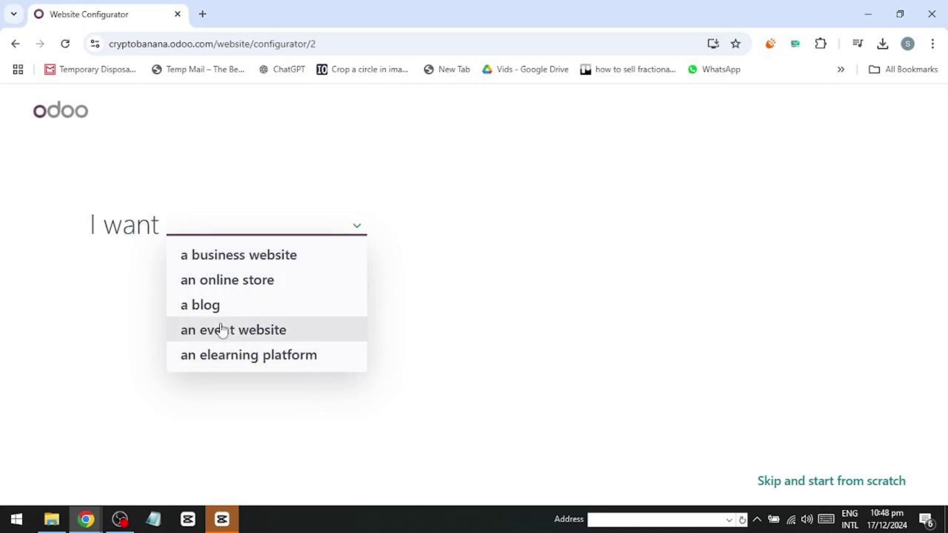
pyautogui.click(242, 262)
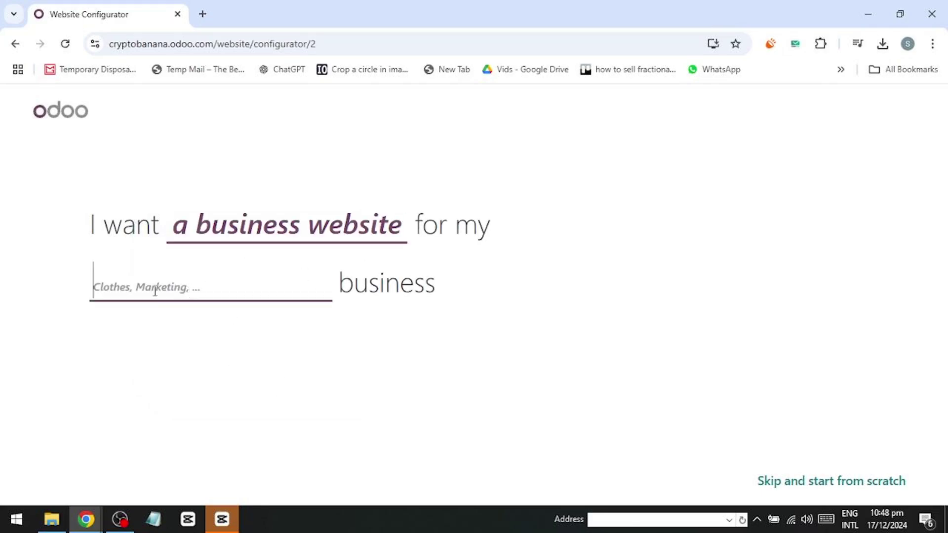
pyautogui.write('m')
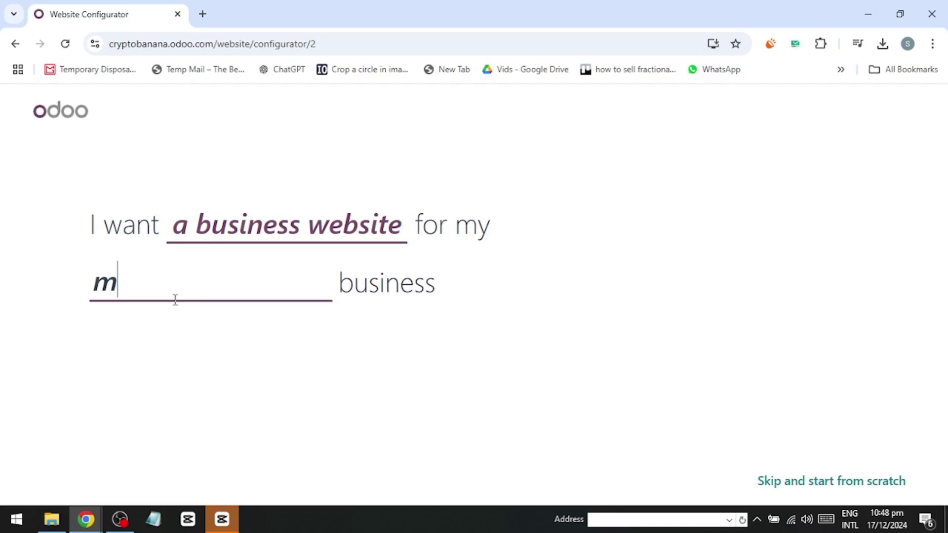
pyautogui.write('arketing agency')
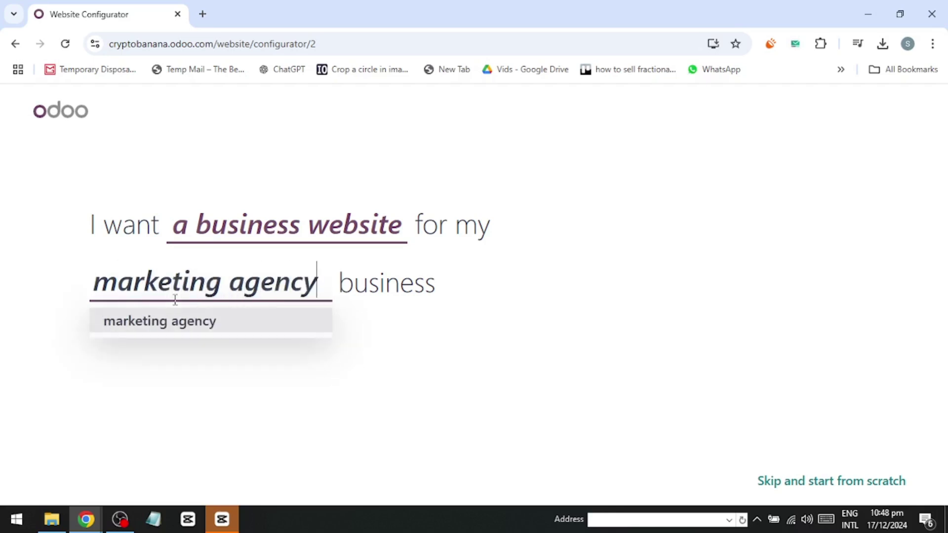
pyautogui.press('Return')
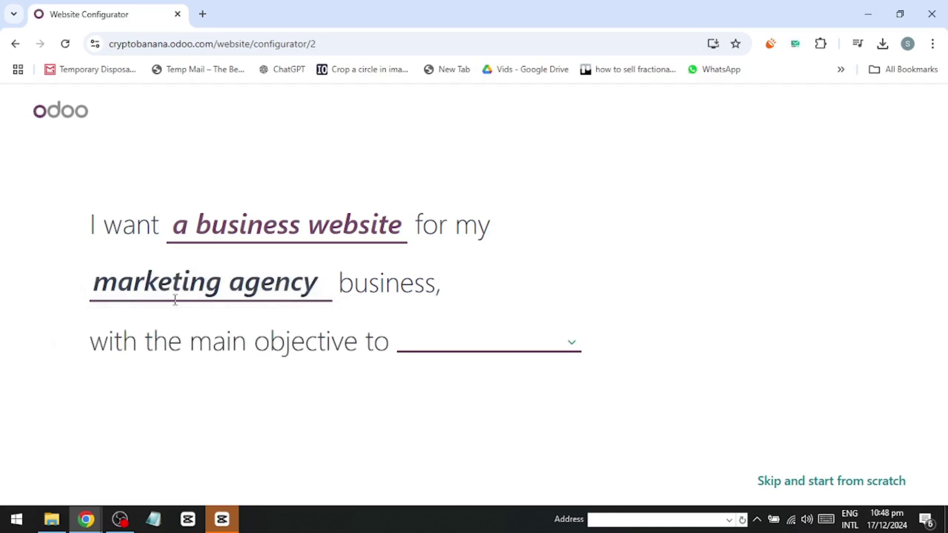
pyautogui.click(582, 349)
pyautogui.click(462, 295)
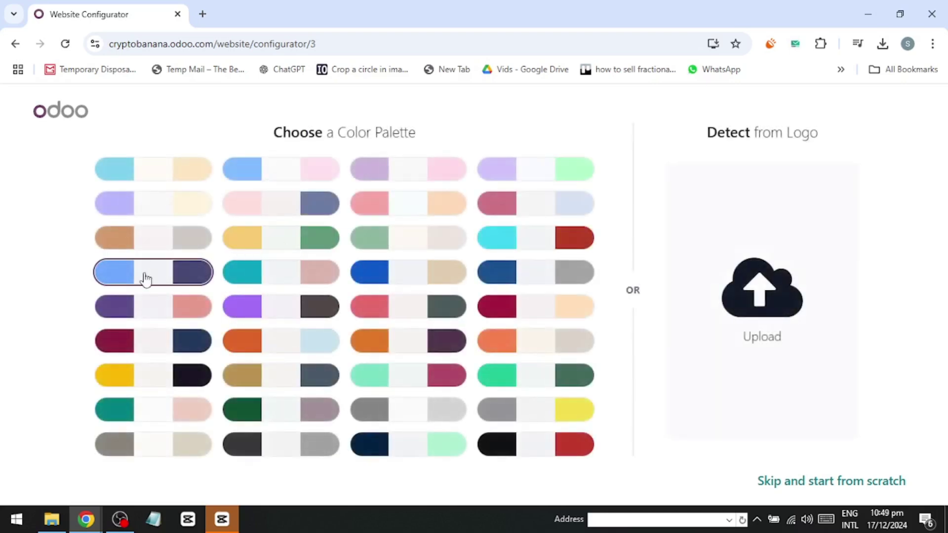
# Choose the light blue and navy colour palette
pyautogui.click(146, 282)
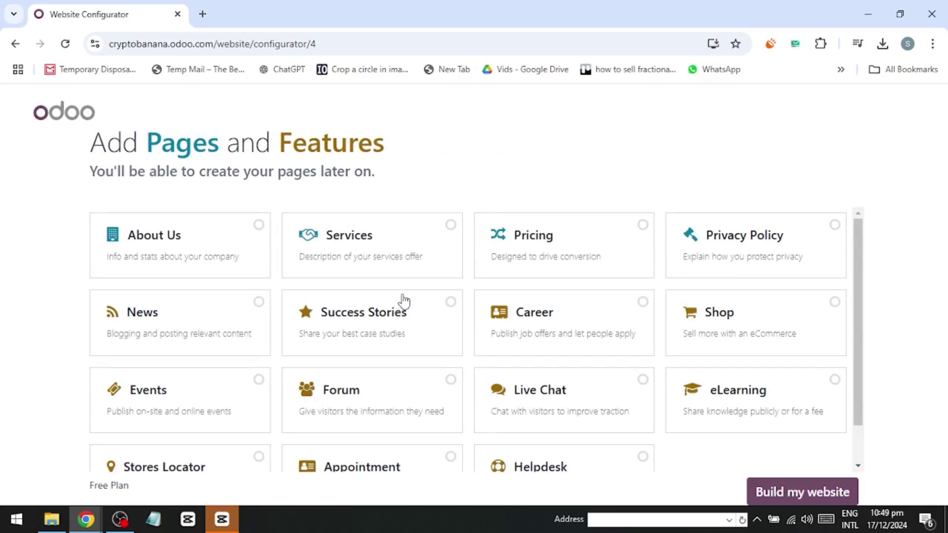
pyautogui.scroll(-1, 212, 242)
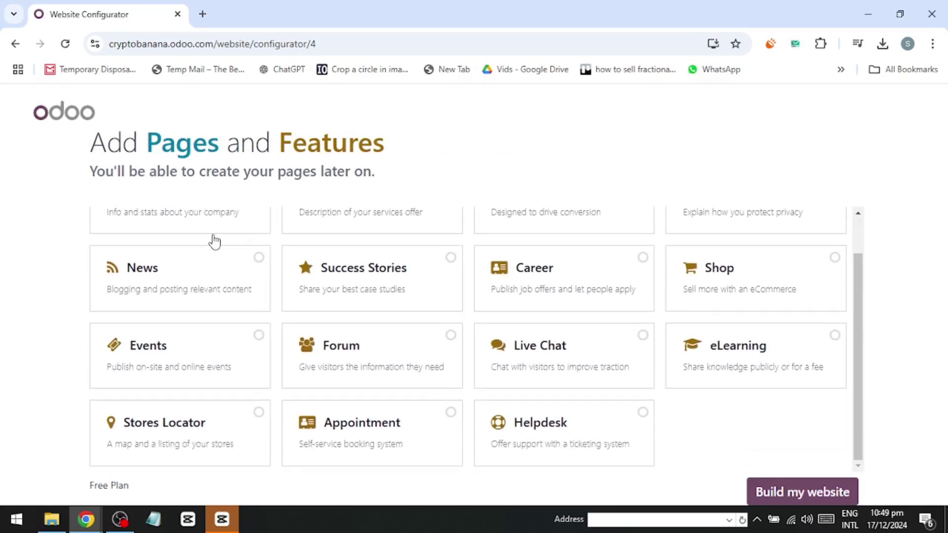
pyautogui.scroll(1, 213, 306)
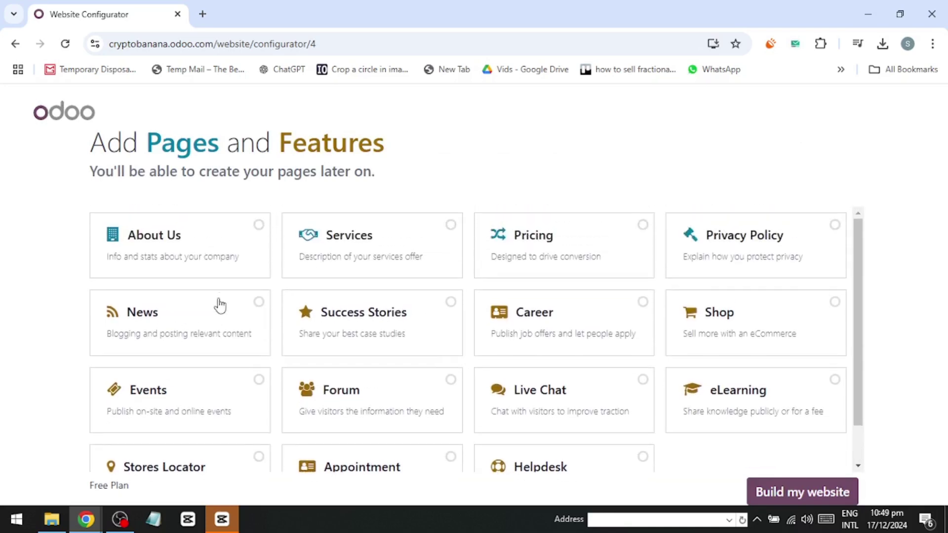
# Set the pages (About Us, Services, Pricing, Privacy Policy) and build the website
pyautogui.click(235, 236)
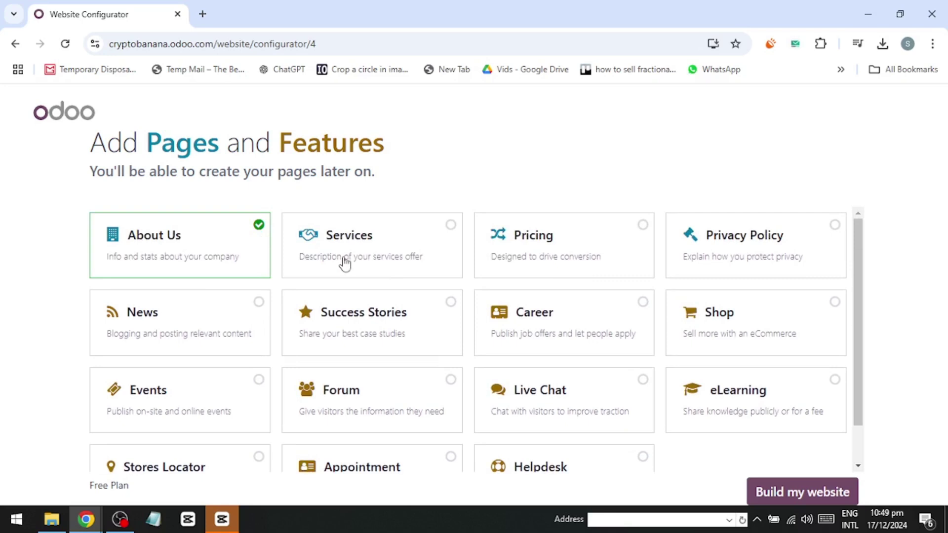
pyautogui.click(389, 245)
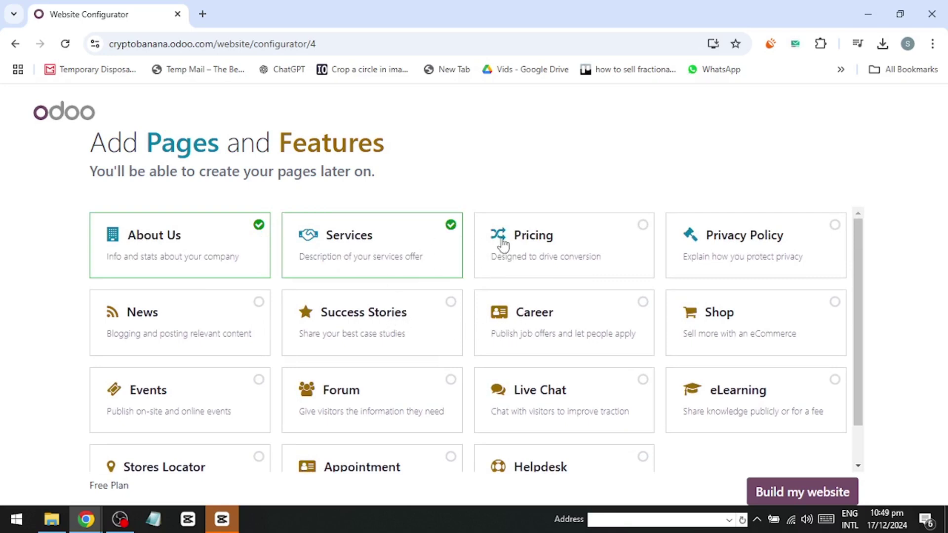
pyautogui.click(502, 246)
pyautogui.click(713, 247)
pyautogui.scroll(-1, 818, 432)
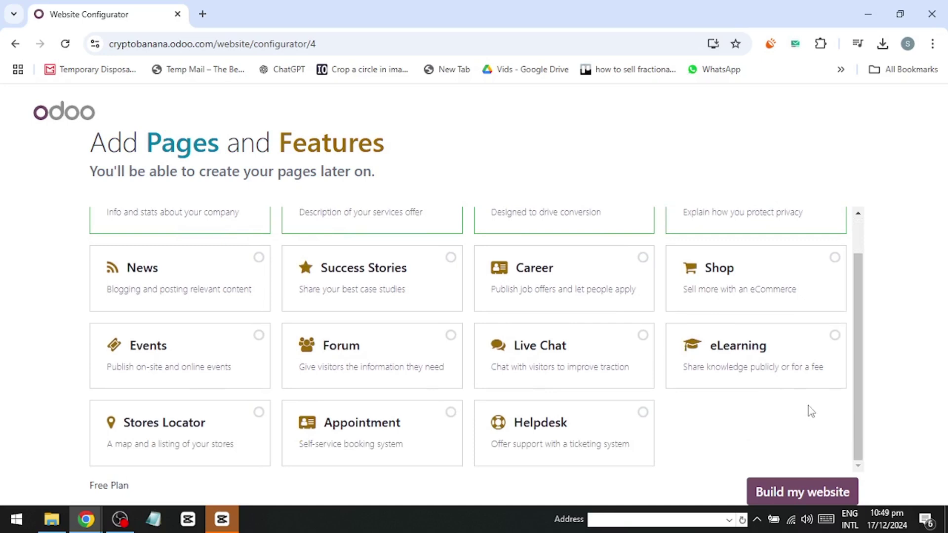
pyautogui.click(812, 498)
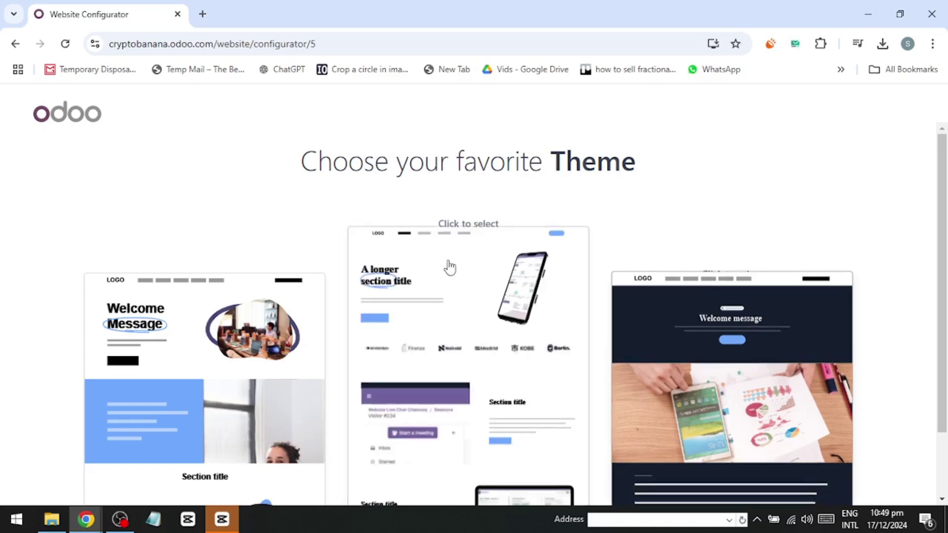
# Choose the right-hand dark theme from the theme previews
pyautogui.scroll(-3, 276, 306)
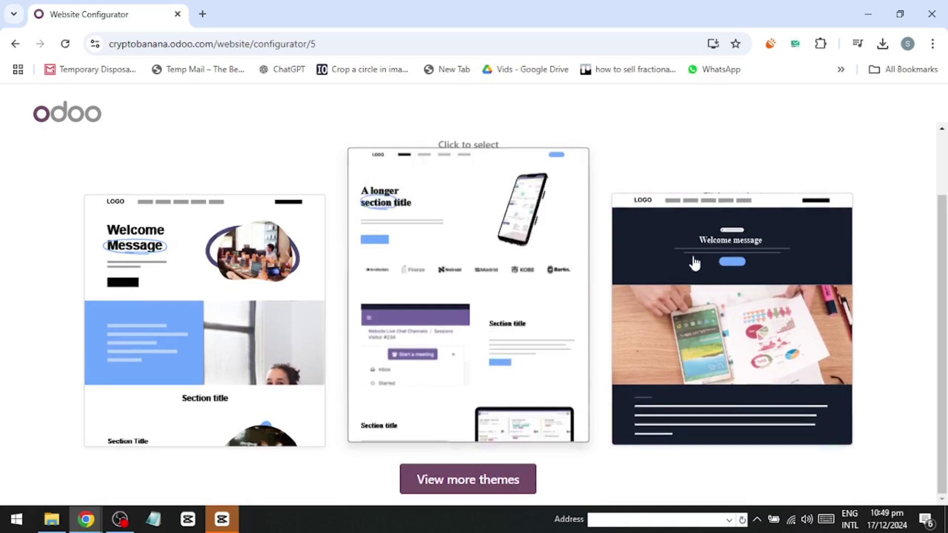
pyautogui.click(740, 311)
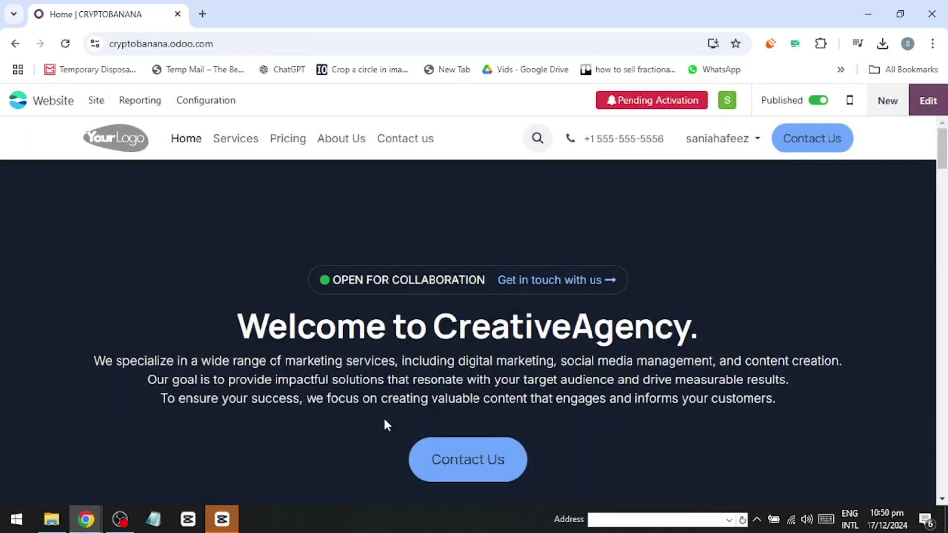
# Scroll through the dark CRYPTOBANANA homepage to the closing banner, then enter edit mode
pyautogui.scroll(-10, 413, 405)
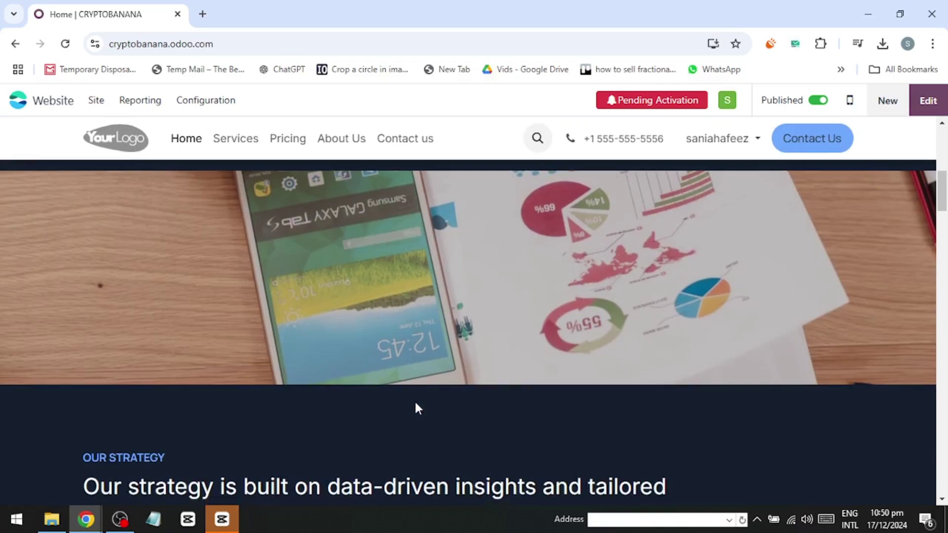
pyautogui.scroll(-10, 415, 403)
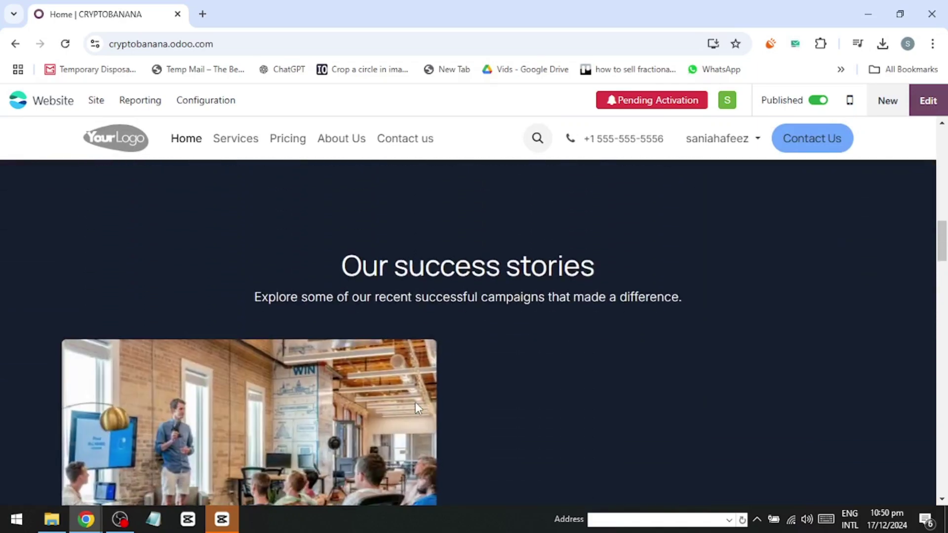
pyautogui.scroll(-10, 415, 408)
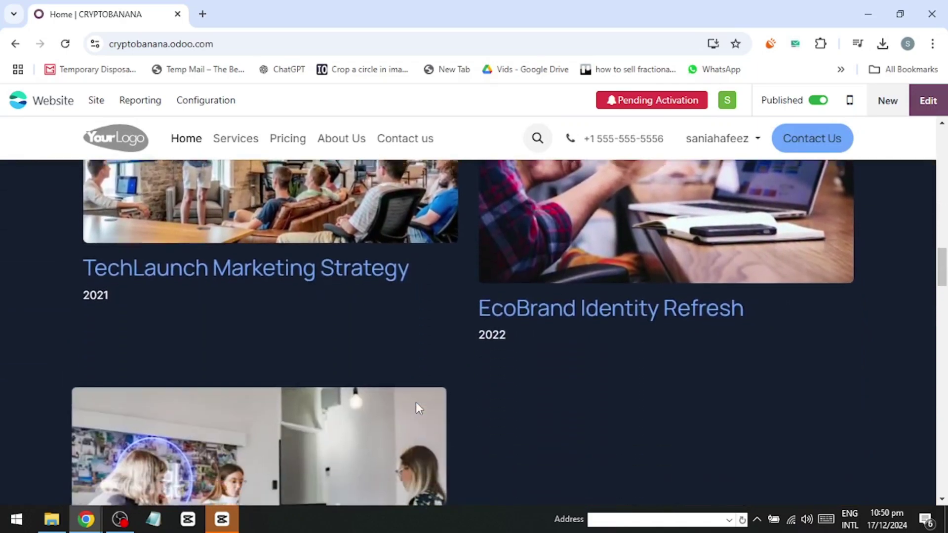
pyautogui.scroll(-3, 416, 402)
pyautogui.scroll(-2, 415, 400)
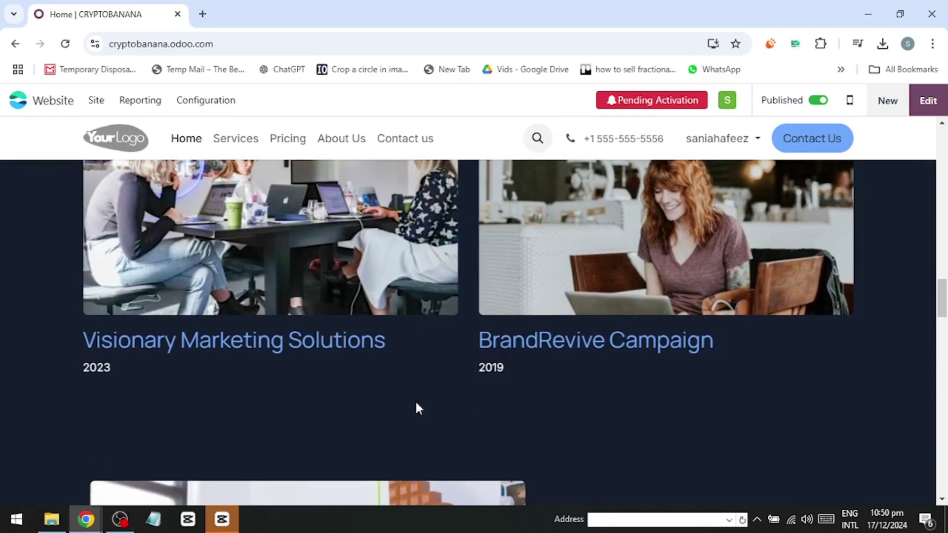
pyautogui.moveTo(942, 299); pyautogui.dragTo(944, 221)
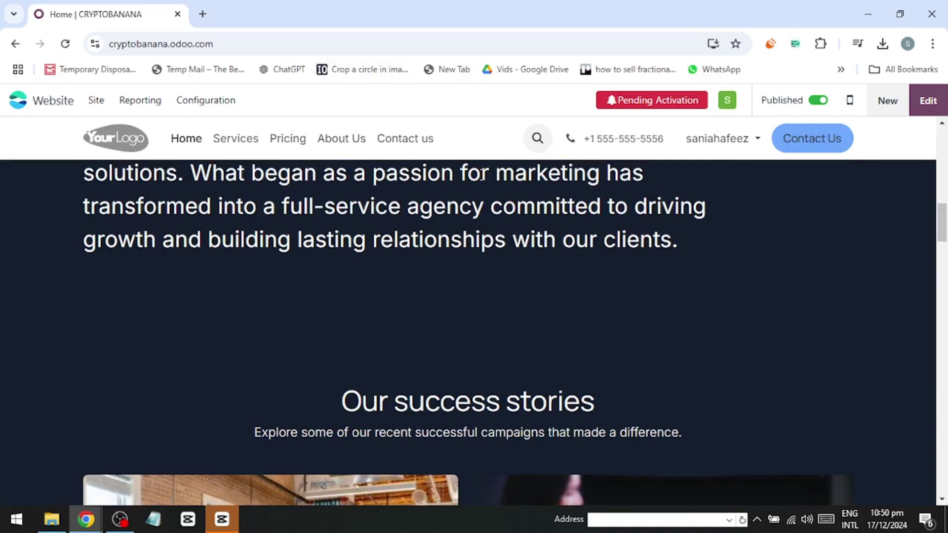
pyautogui.scroll(-15, 441, 240)
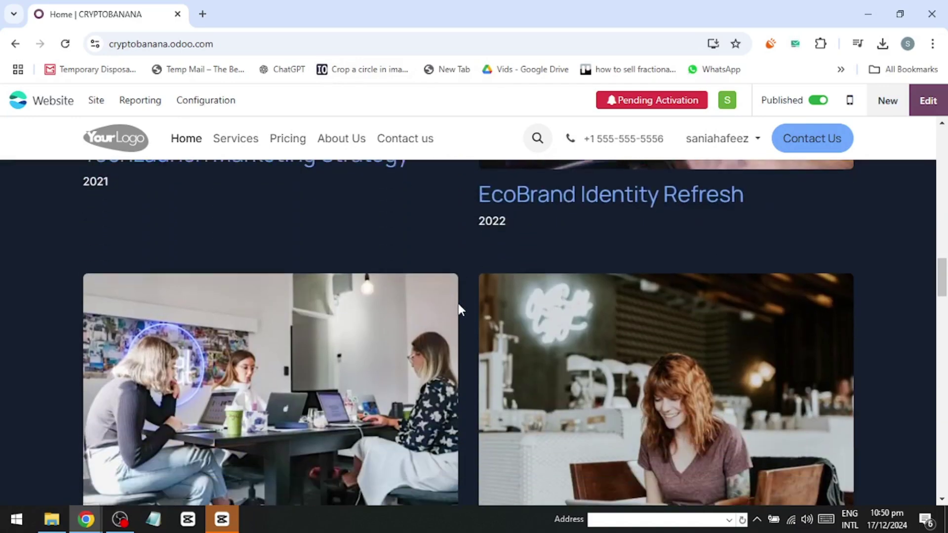
pyautogui.scroll(-12, 457, 301)
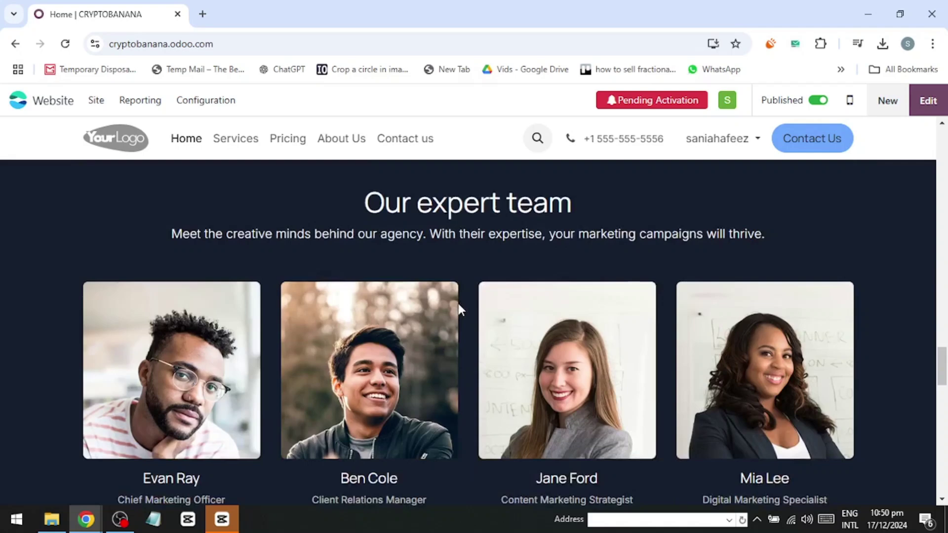
pyautogui.scroll(-6, 458, 309)
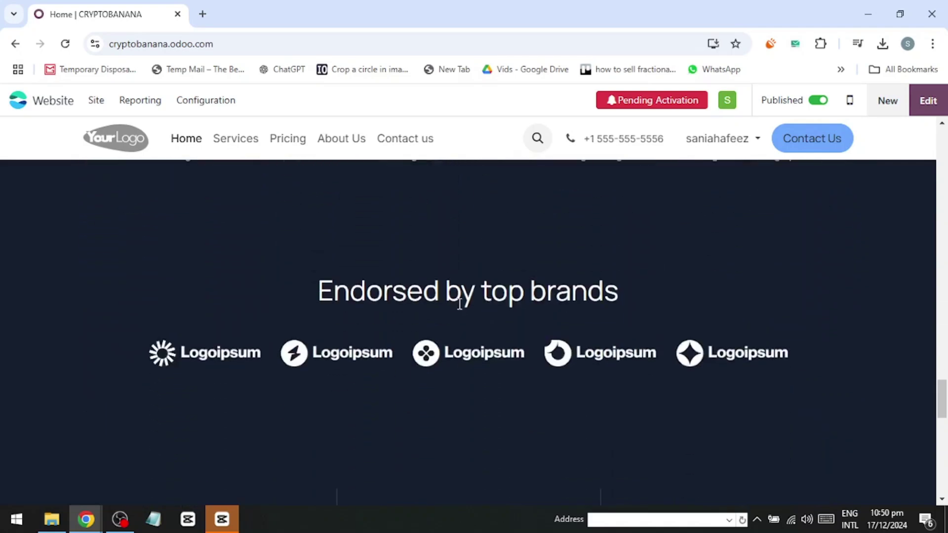
pyautogui.scroll(-5, 459, 304)
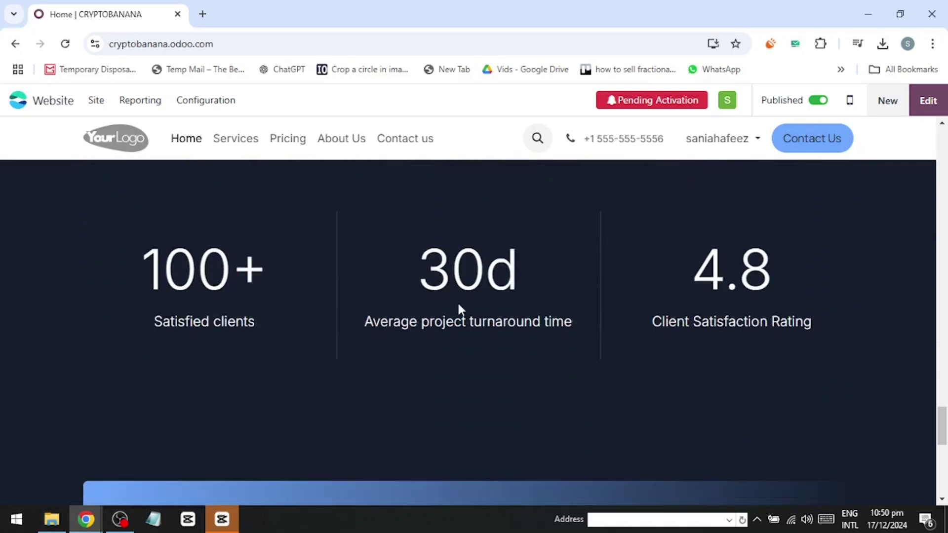
pyautogui.scroll(-5, 459, 309)
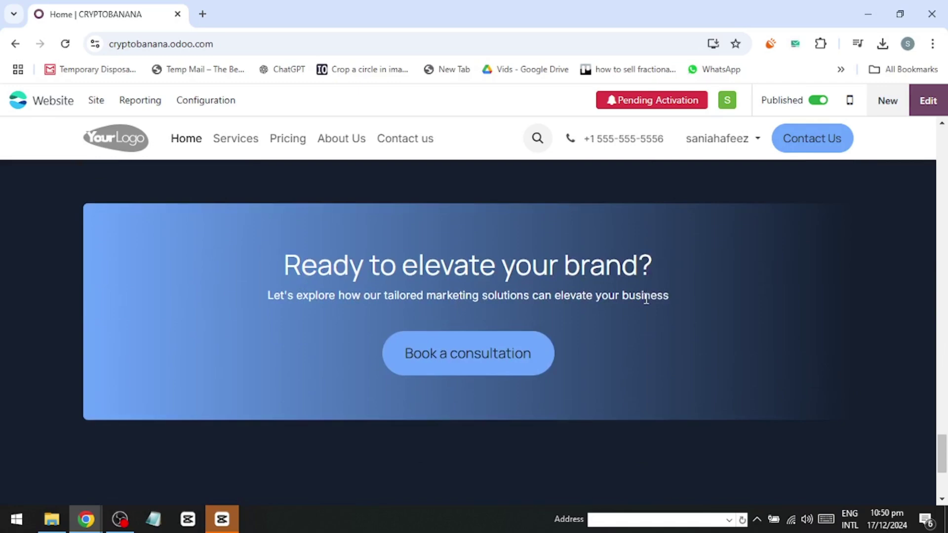
pyautogui.click(937, 108)
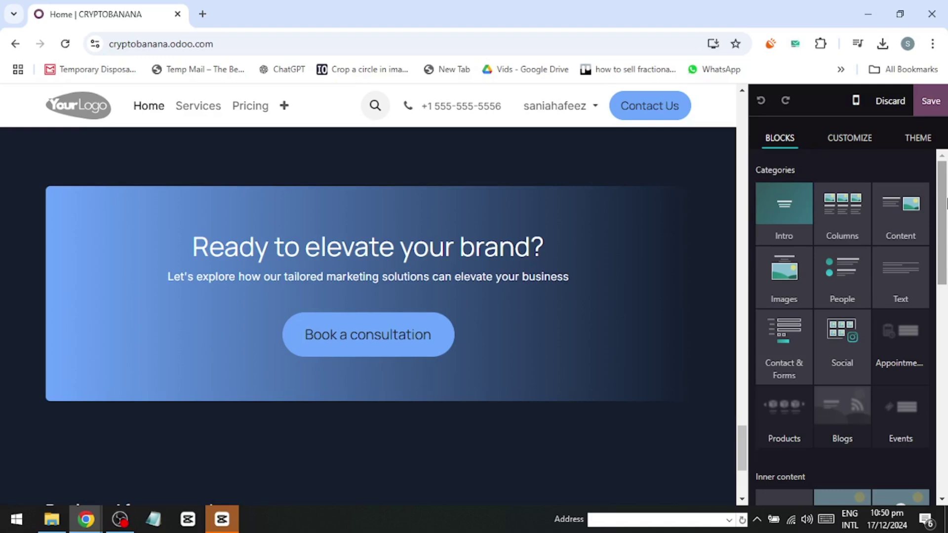
# Switch the header template to the centered-logo Hamburger menu layout
pyautogui.click(78, 104)
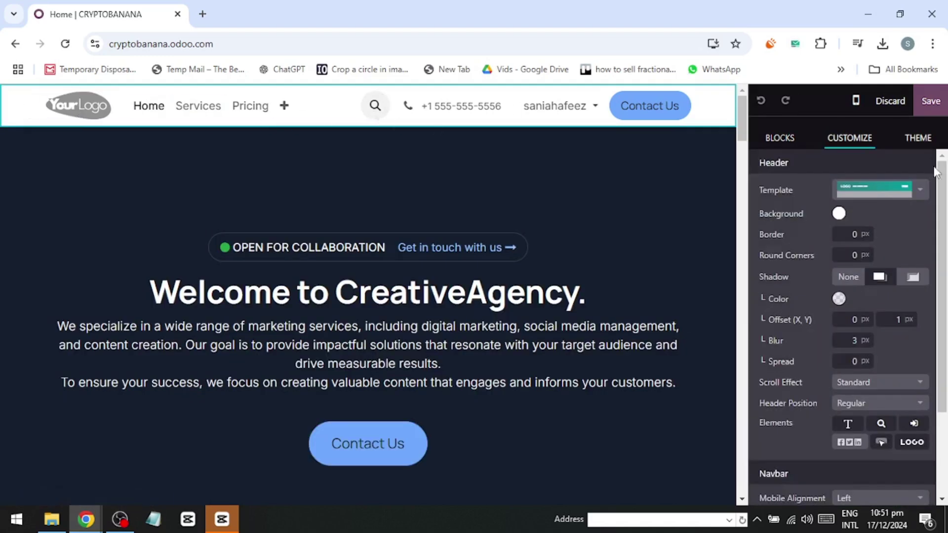
pyautogui.click(918, 190)
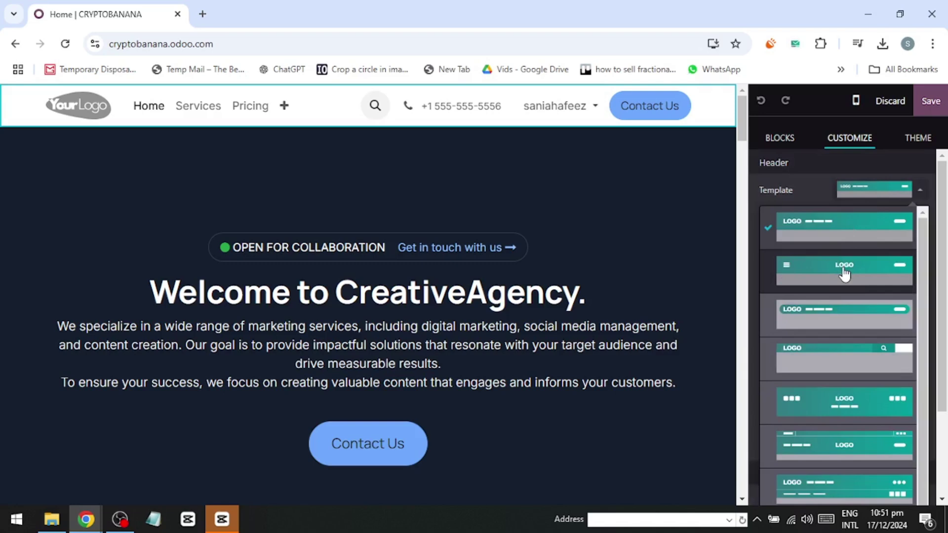
pyautogui.click(843, 267)
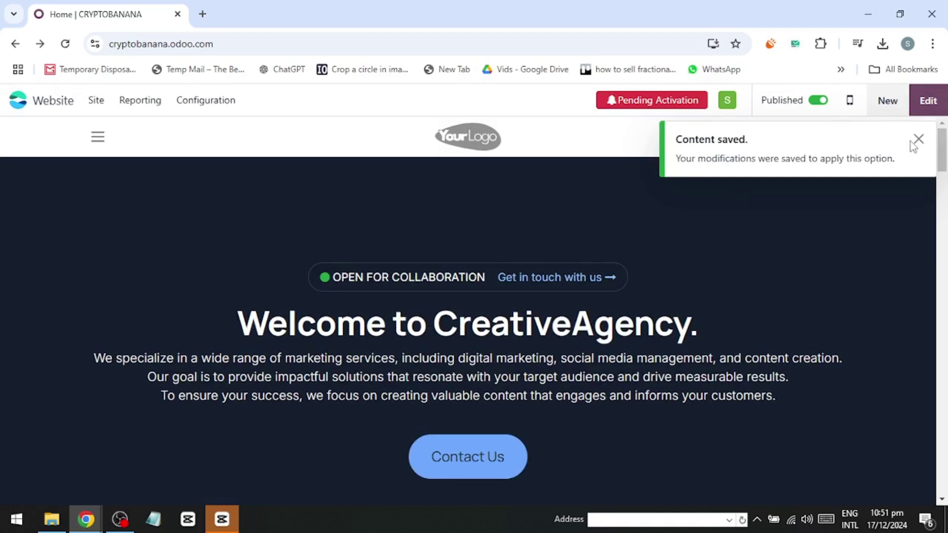
# Reopen the editor and set the header's Scroll Effect to Fade Out
pyautogui.click(912, 140)
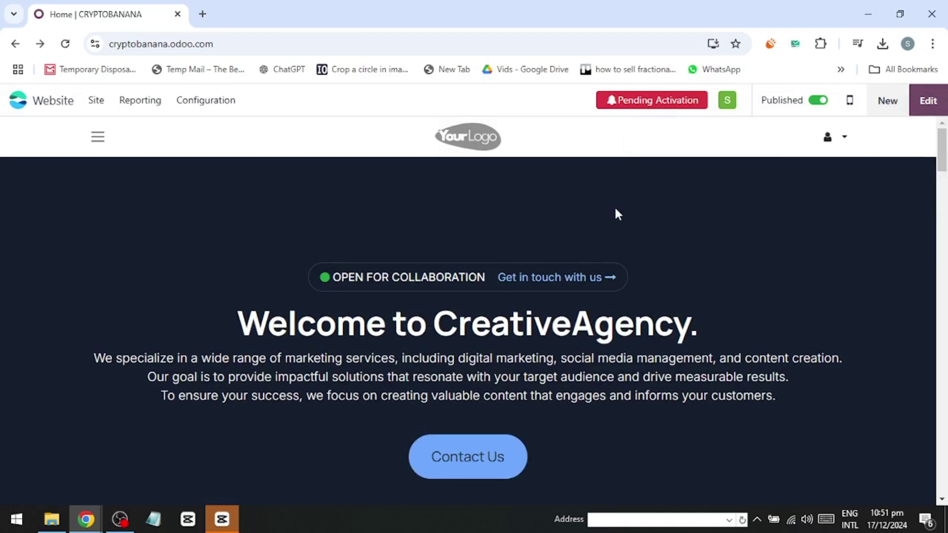
pyautogui.click(928, 100)
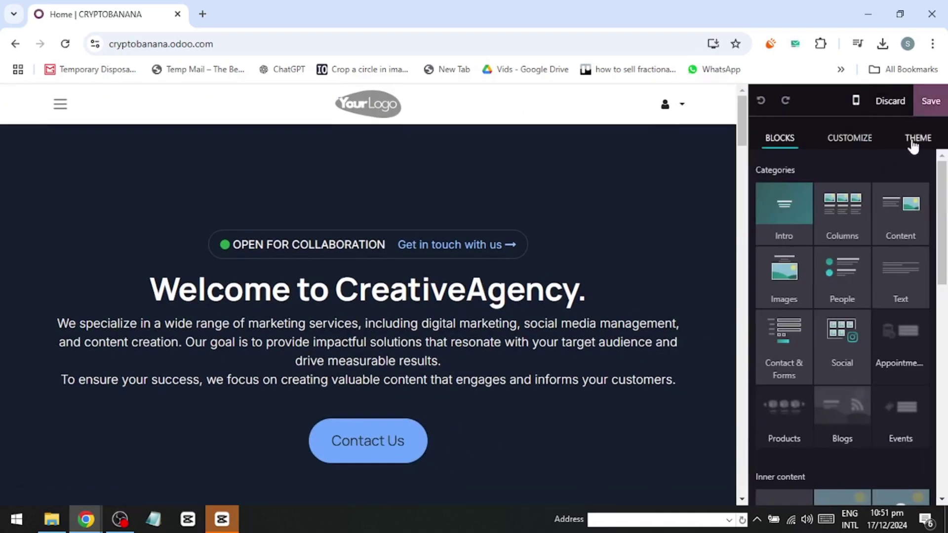
pyautogui.click(571, 118)
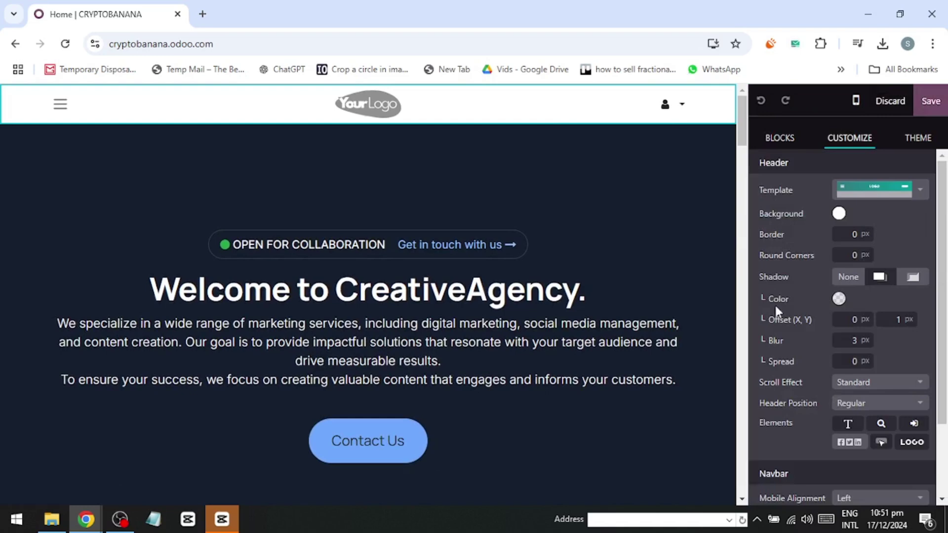
pyautogui.click(859, 383)
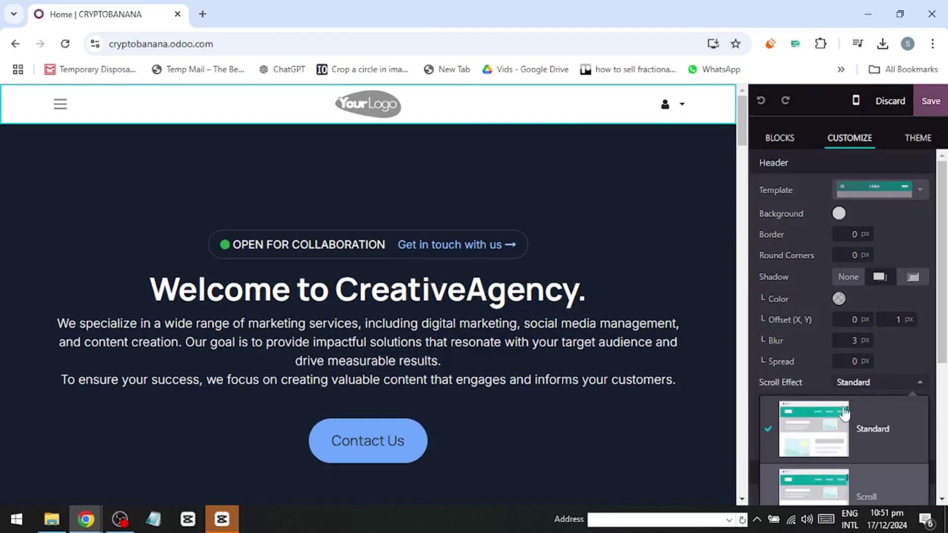
pyautogui.scroll(-5, 880, 438)
pyautogui.click(859, 459)
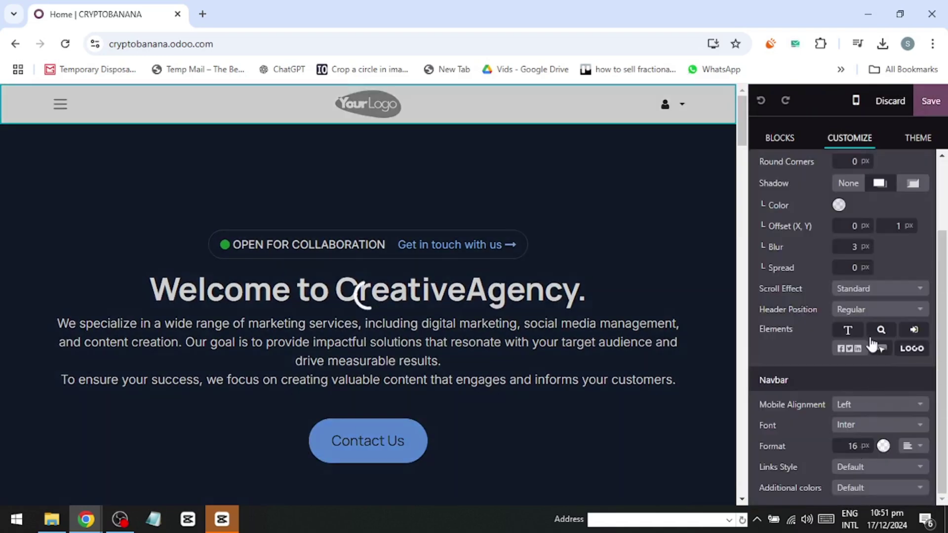
# Test the scroll fade and the hamburger menu's Services link, then save
pyautogui.scroll(-1, 654, 281)
pyautogui.scroll(-7, 666, 269)
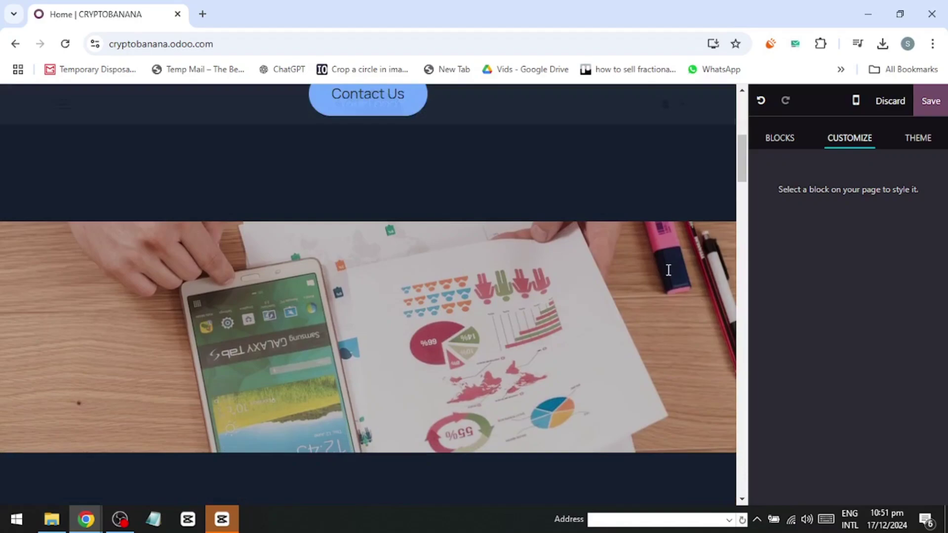
pyautogui.scroll(8, 667, 271)
pyautogui.scroll(-5, 667, 274)
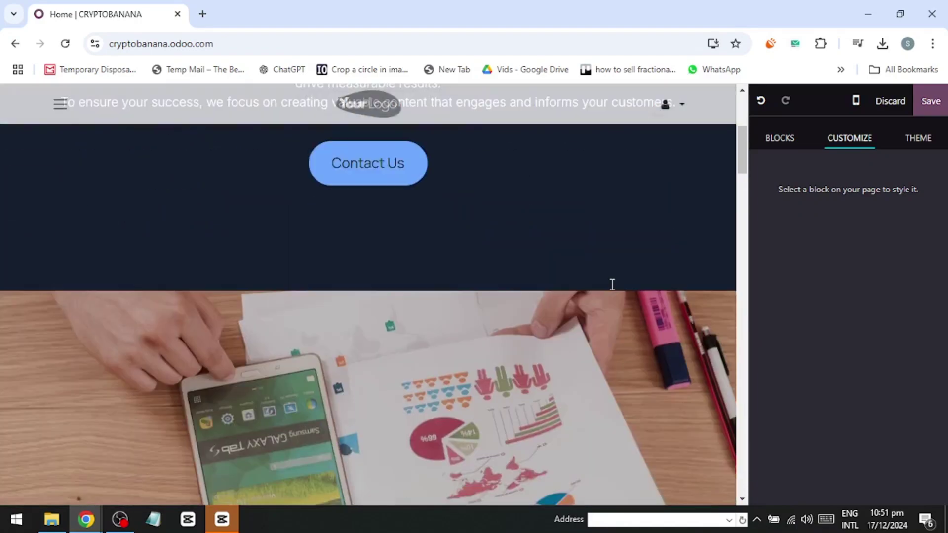
pyautogui.scroll(5, 395, 247)
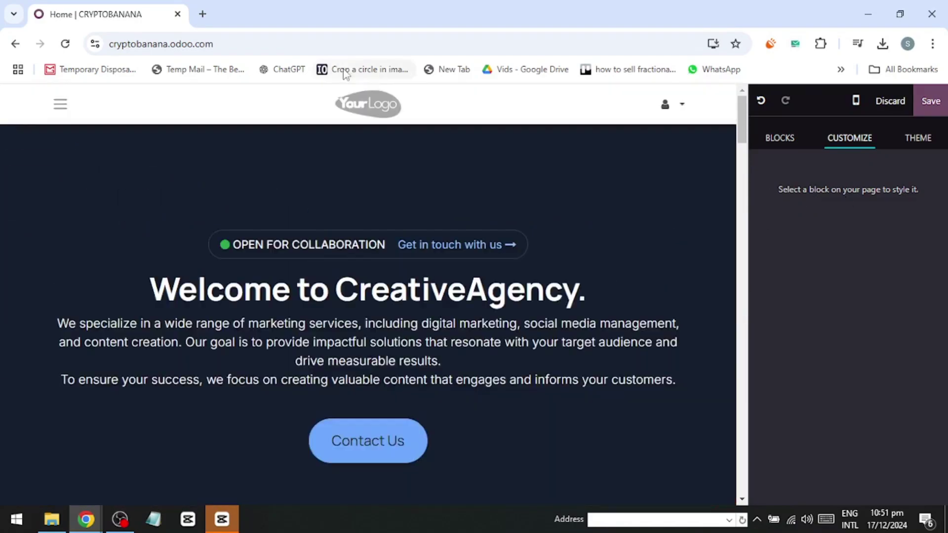
pyautogui.click(57, 100)
pyautogui.click(35, 213)
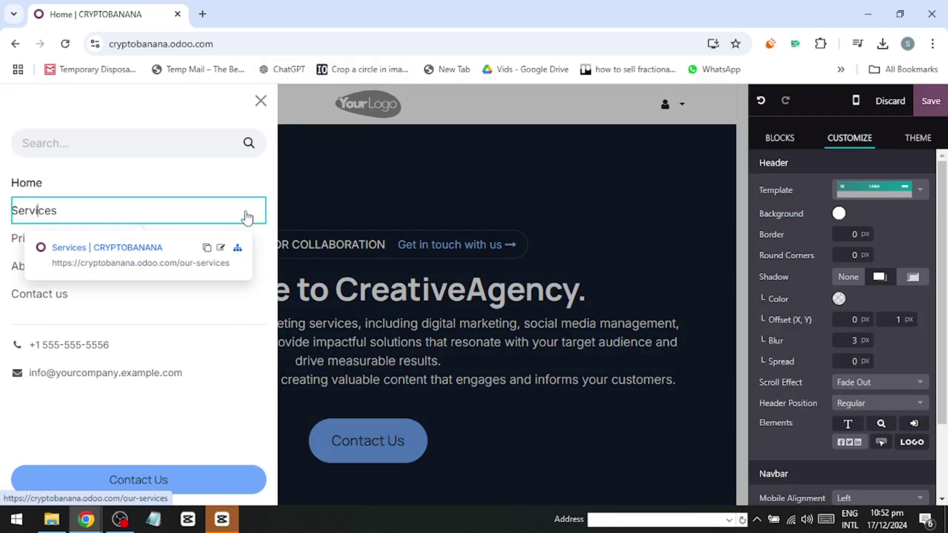
pyautogui.click(312, 214)
pyautogui.click(923, 103)
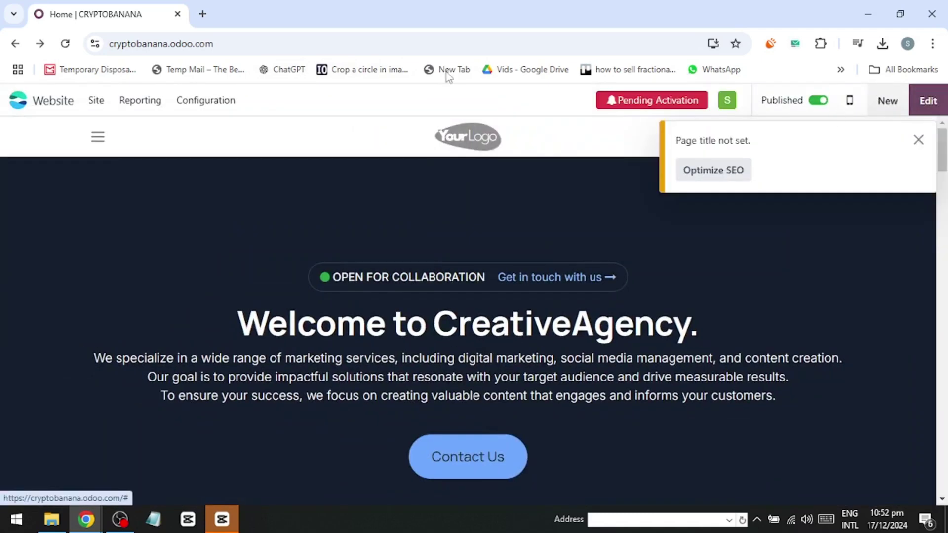
# On the Services page, set the header's Navbar Mobile Alignment to Center
pyautogui.click(94, 133)
pyautogui.click(58, 241)
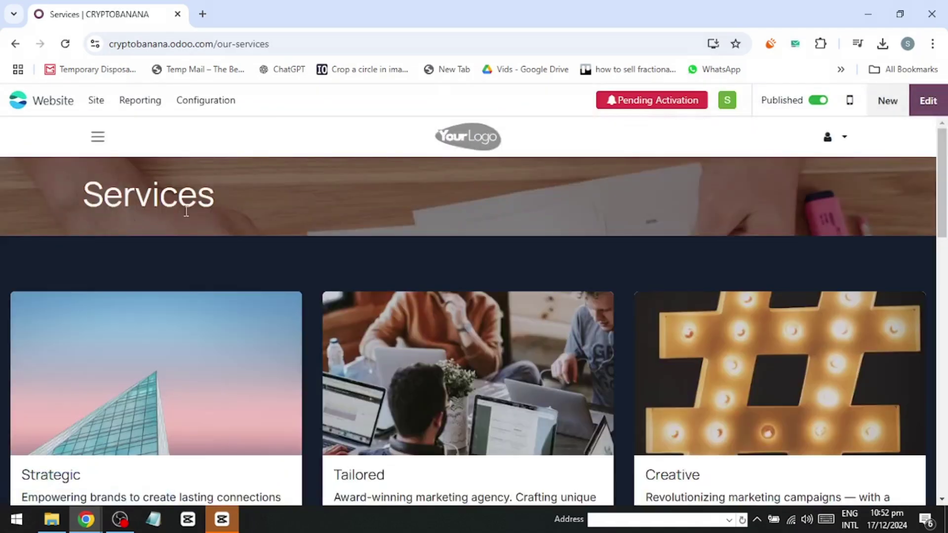
pyautogui.click(923, 111)
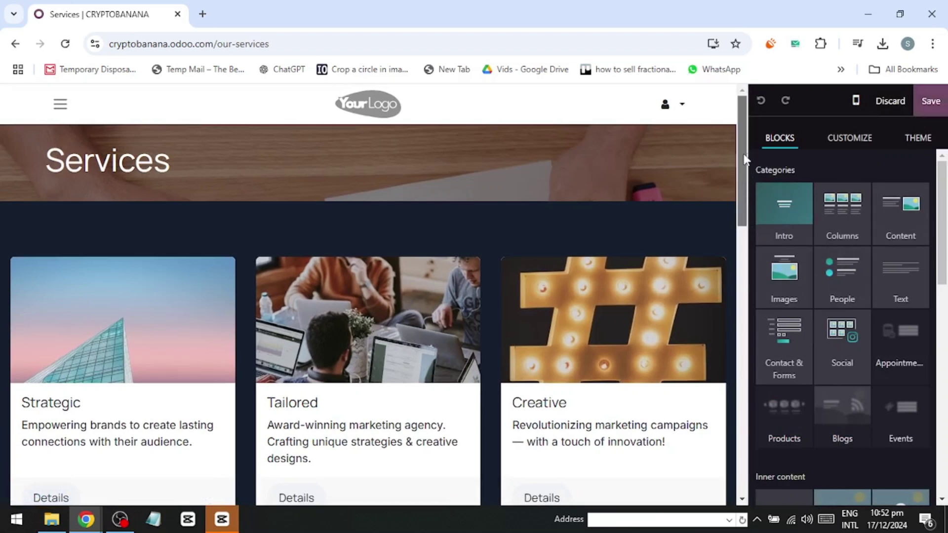
pyautogui.click(300, 104)
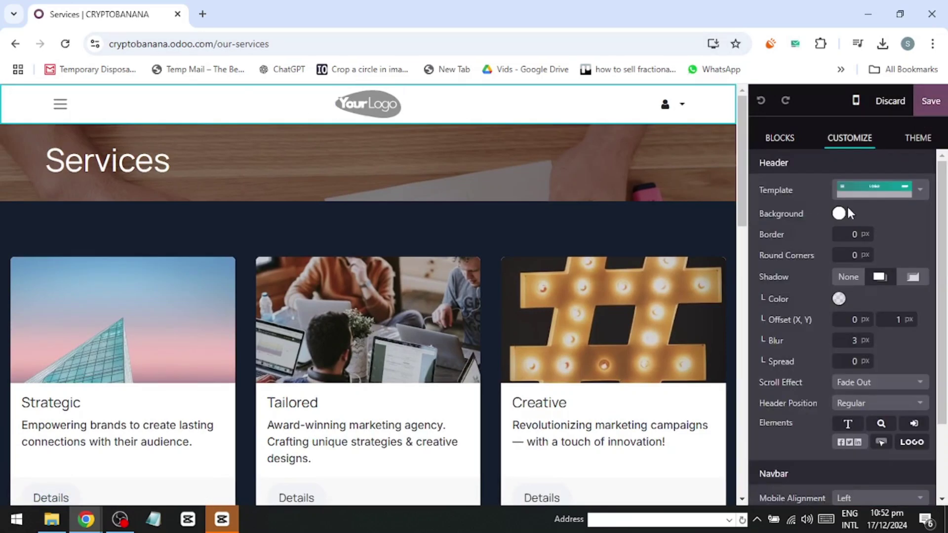
pyautogui.scroll(-2, 834, 296)
pyautogui.scroll(2, 810, 321)
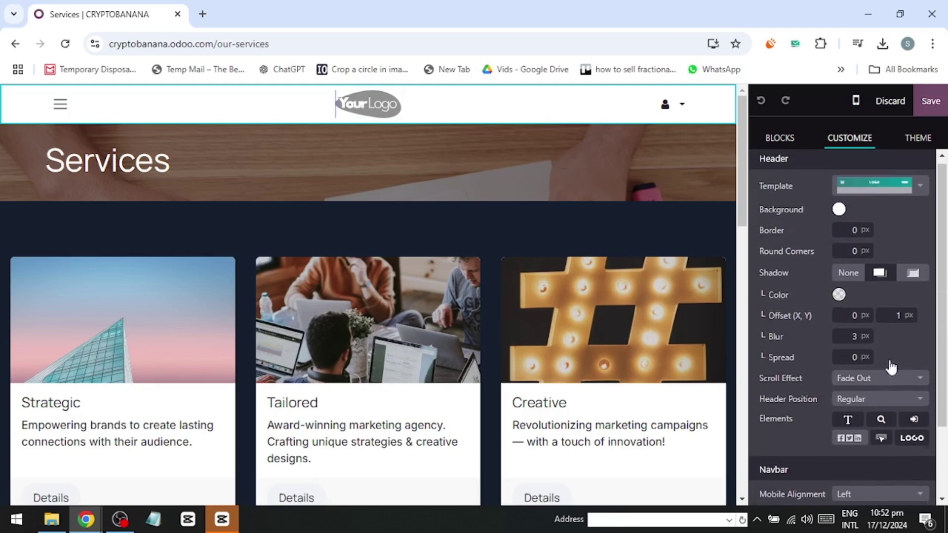
pyautogui.scroll(-2, 817, 405)
pyautogui.click(842, 404)
pyautogui.click(818, 452)
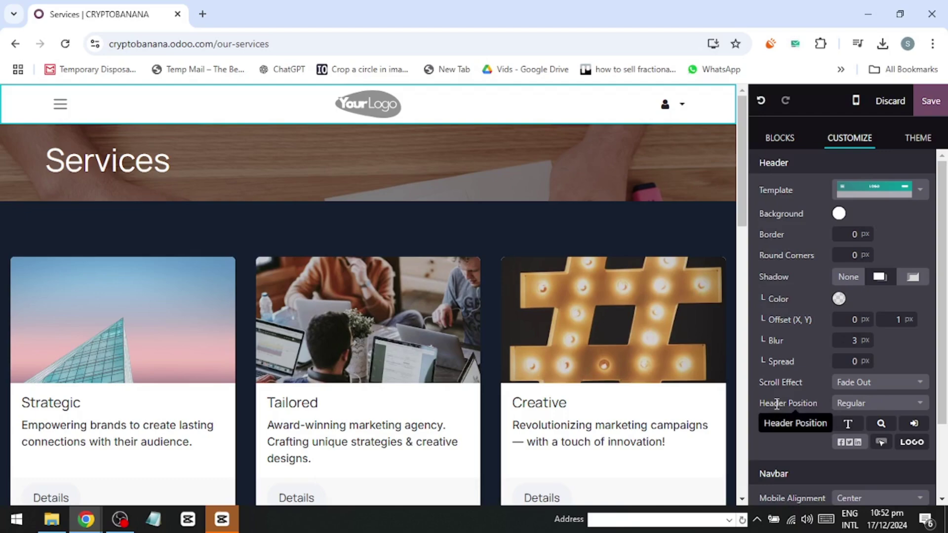
# Preview the Services page at phone width and save the changes
pyautogui.click(856, 100)
pyautogui.scroll(-10, 385, 222)
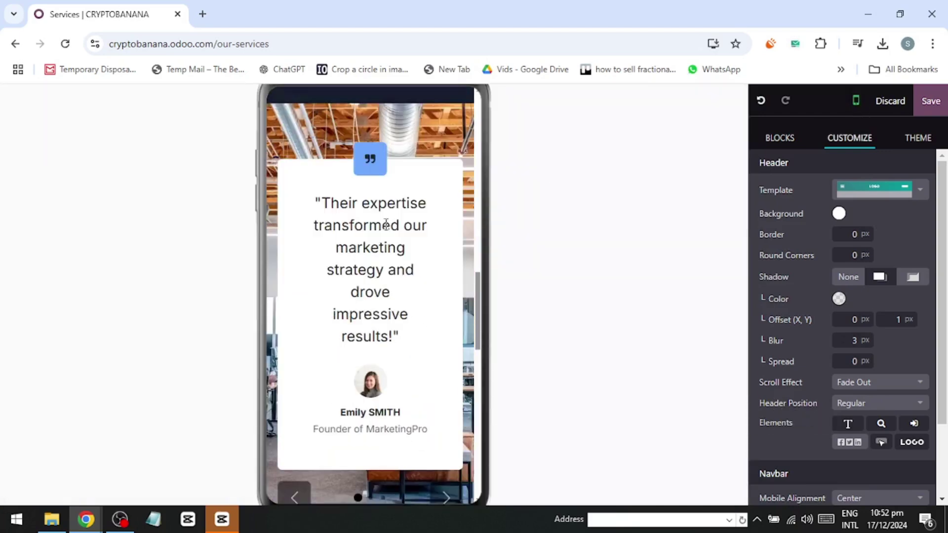
pyautogui.scroll(-15, 385, 224)
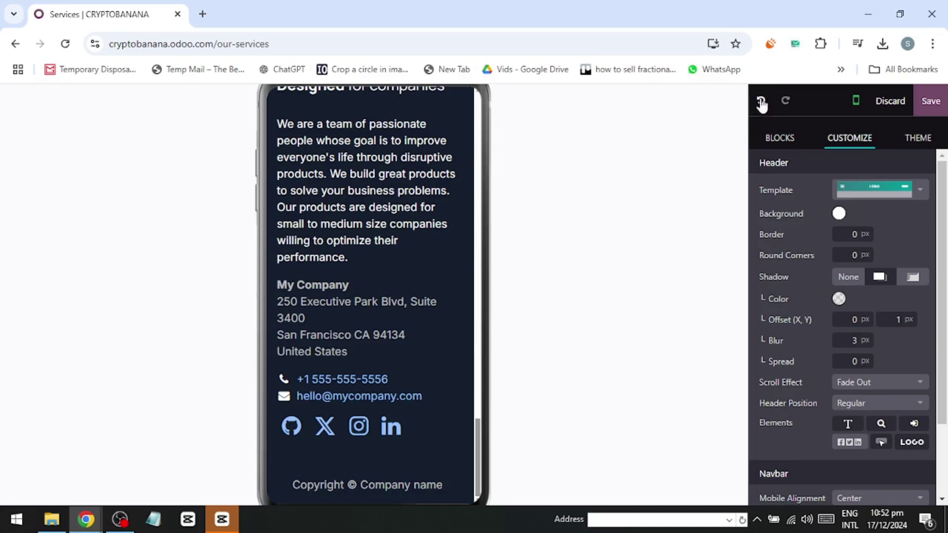
pyautogui.click(930, 101)
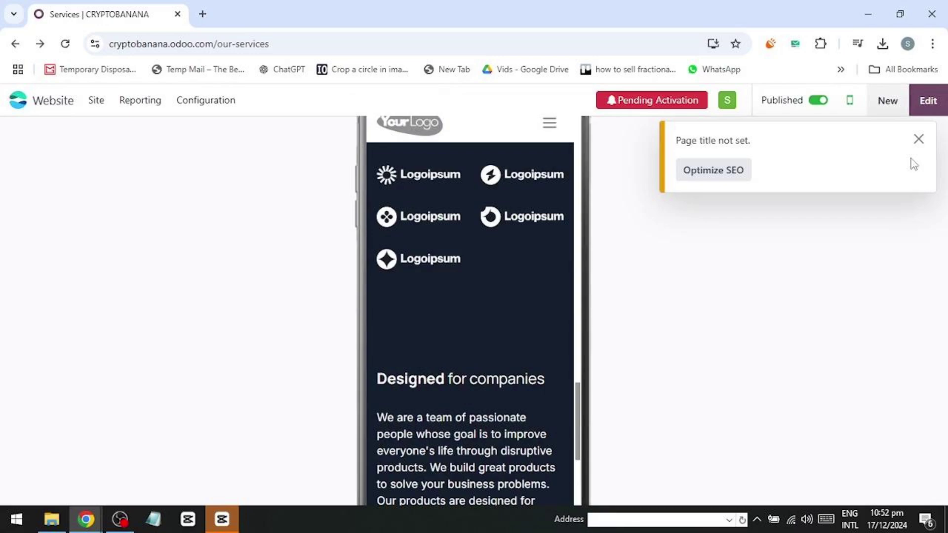
# Place an Images block above the footer using the meeting-room photo carousel
pyautogui.click(928, 101)
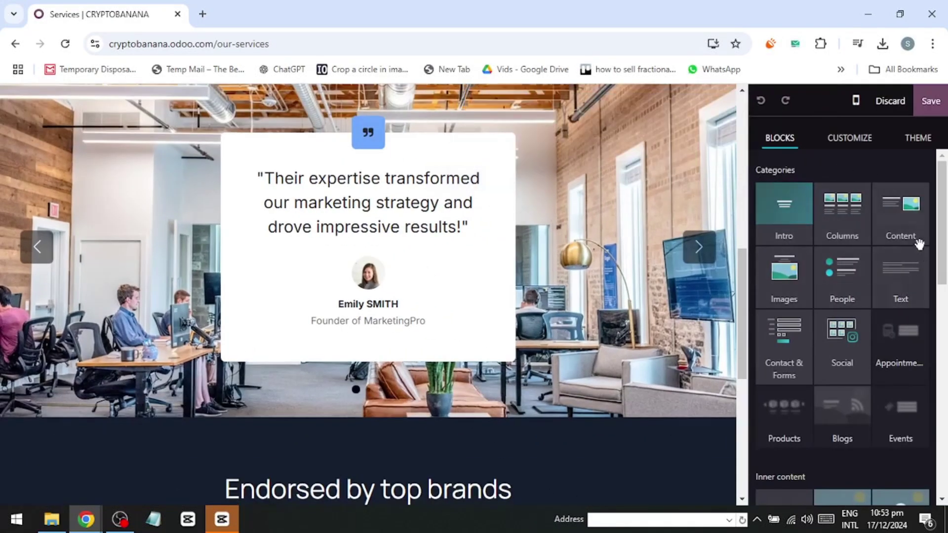
pyautogui.scroll(-6, 338, 427)
pyautogui.moveTo(41, 340); pyautogui.dragTo(192, 425)
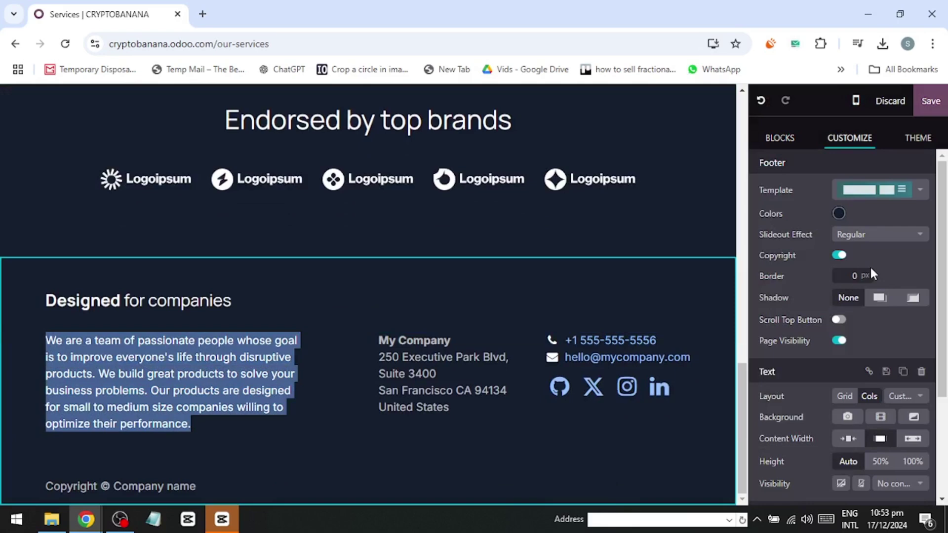
pyautogui.click(780, 138)
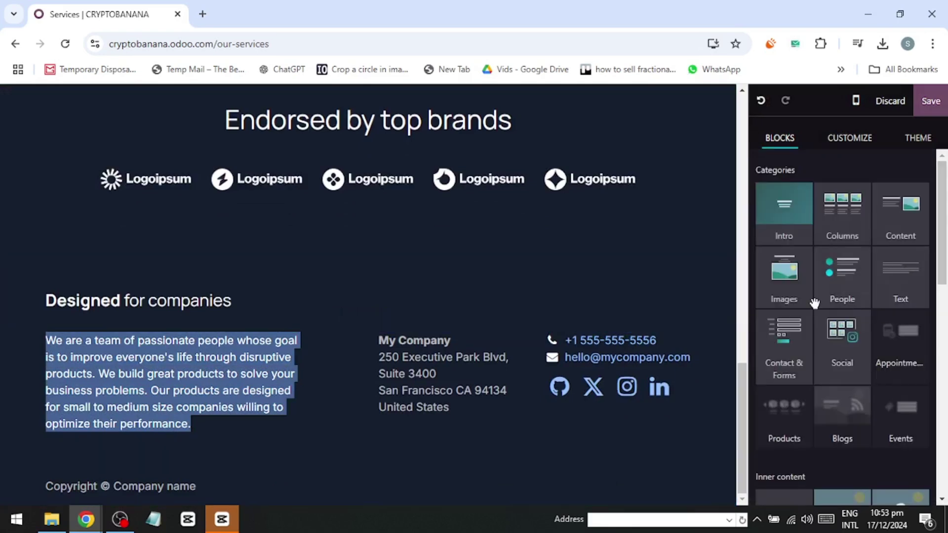
pyautogui.moveTo(784, 274); pyautogui.dragTo(7, 348)
pyautogui.click(393, 395)
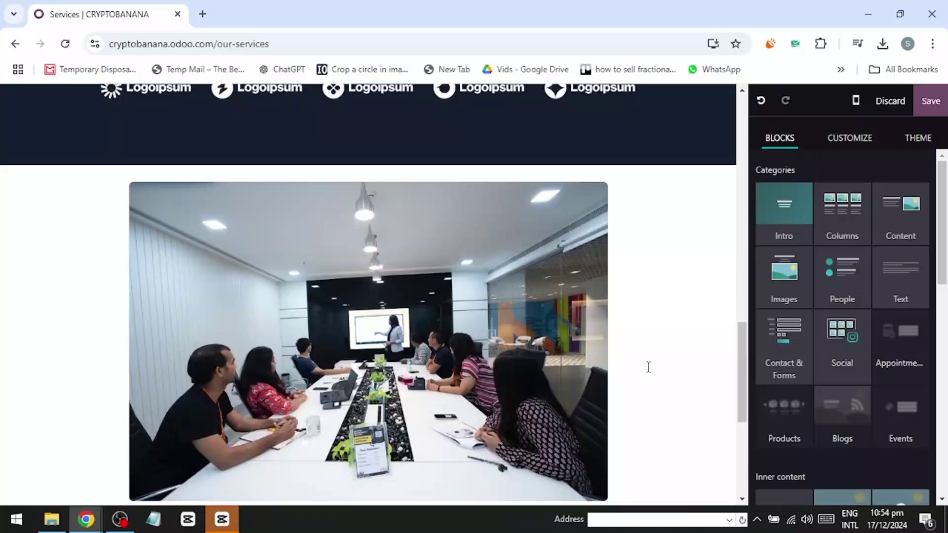
# Inspect the new image gallery's Customize options and save the Services page
pyautogui.scroll(-12, 840, 425)
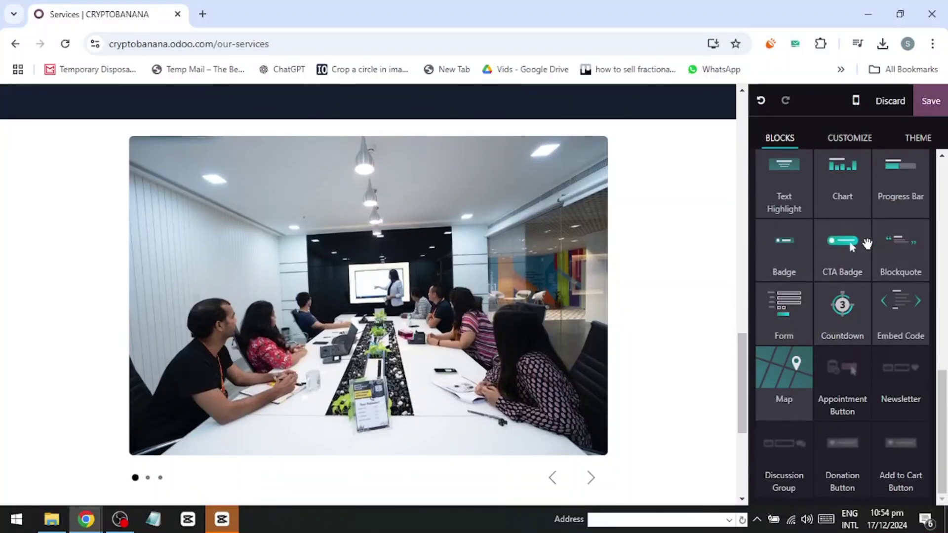
pyautogui.scroll(10, 865, 217)
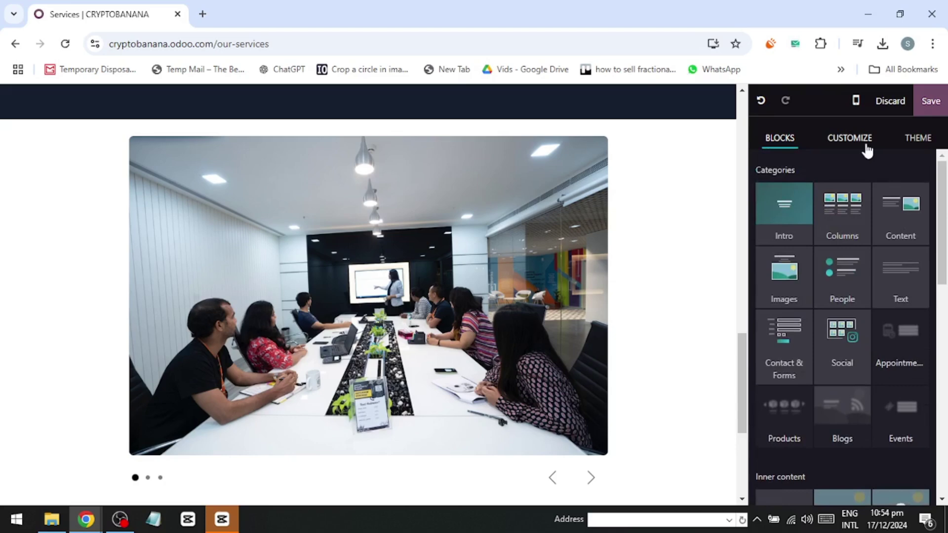
pyautogui.click(867, 147)
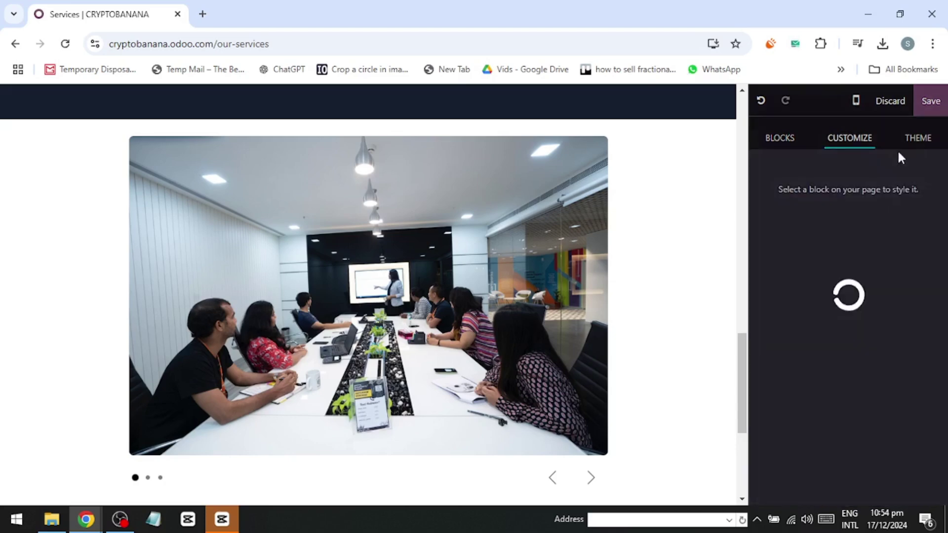
pyautogui.click(596, 246)
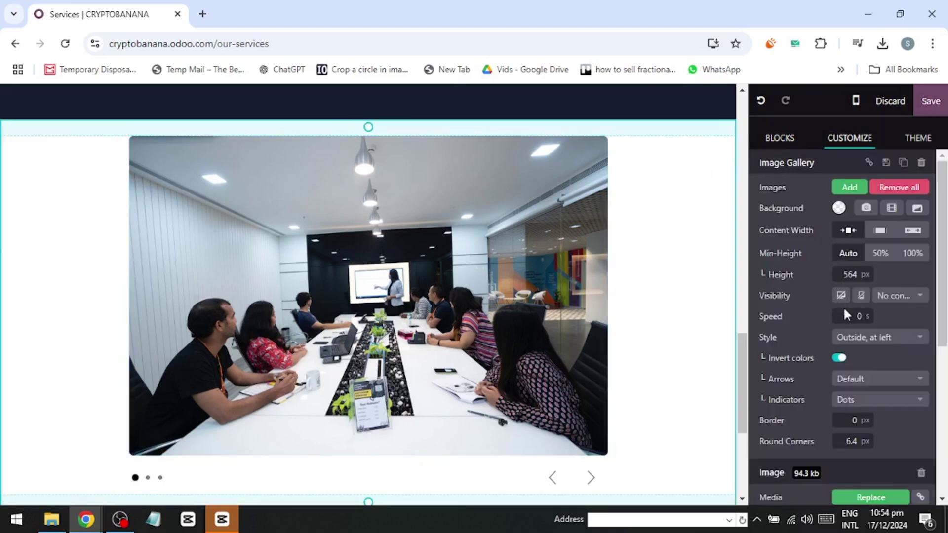
pyautogui.scroll(-5, 879, 232)
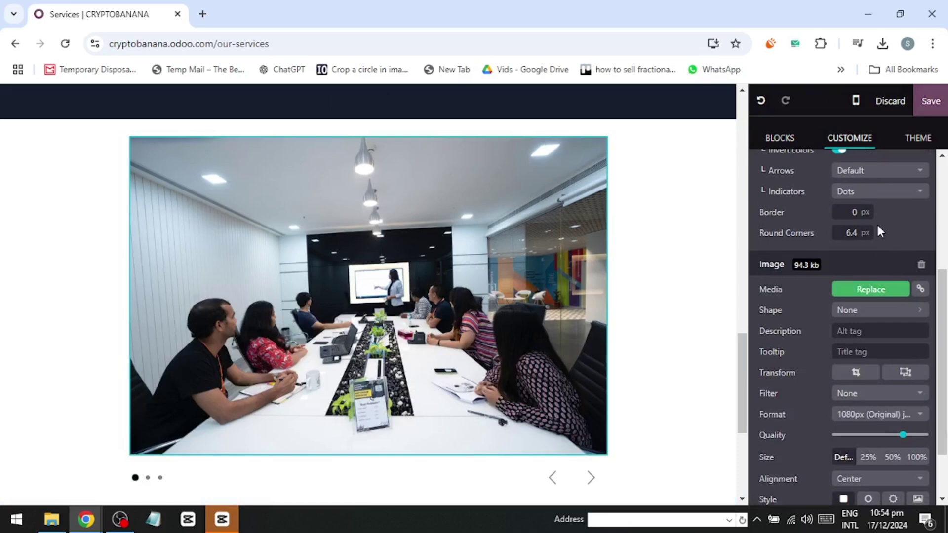
pyautogui.click(635, 163)
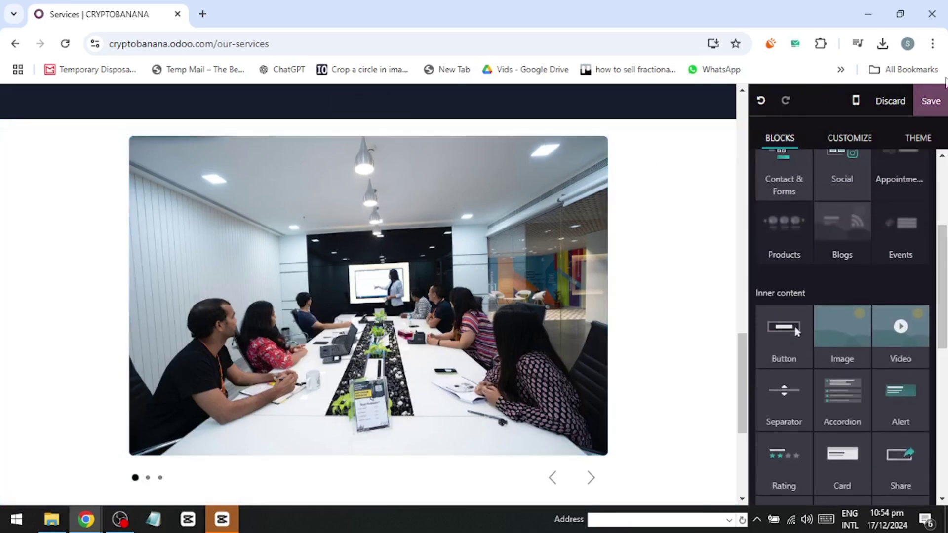
pyautogui.click(918, 102)
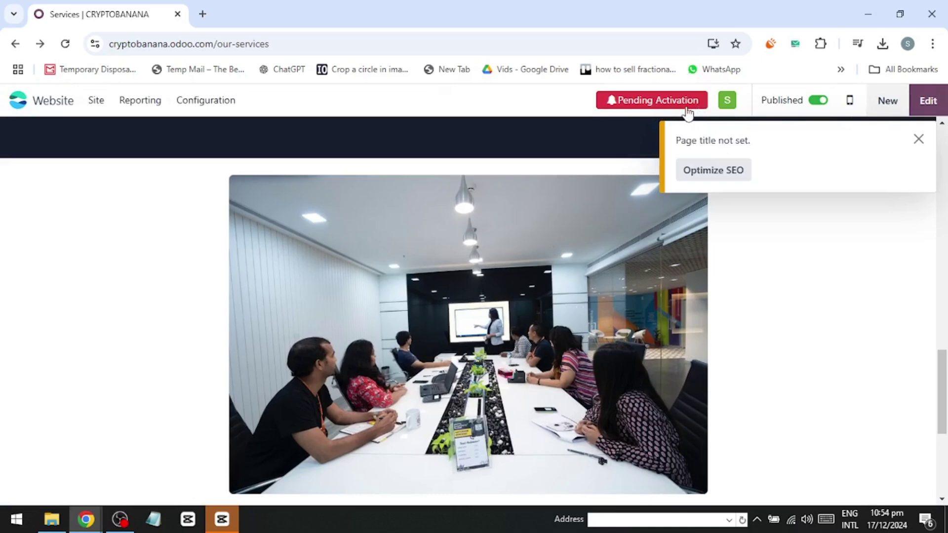
pyautogui.click(646, 101)
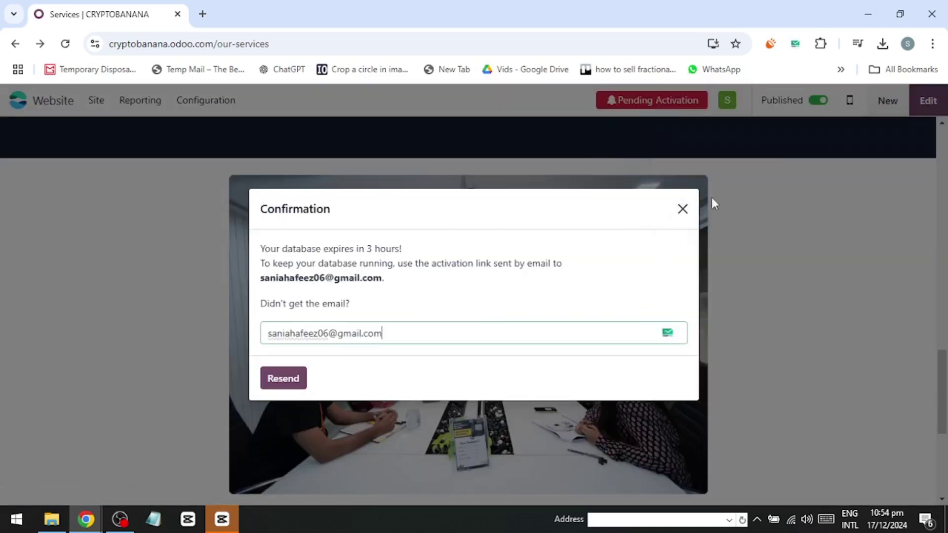
pyautogui.click(682, 209)
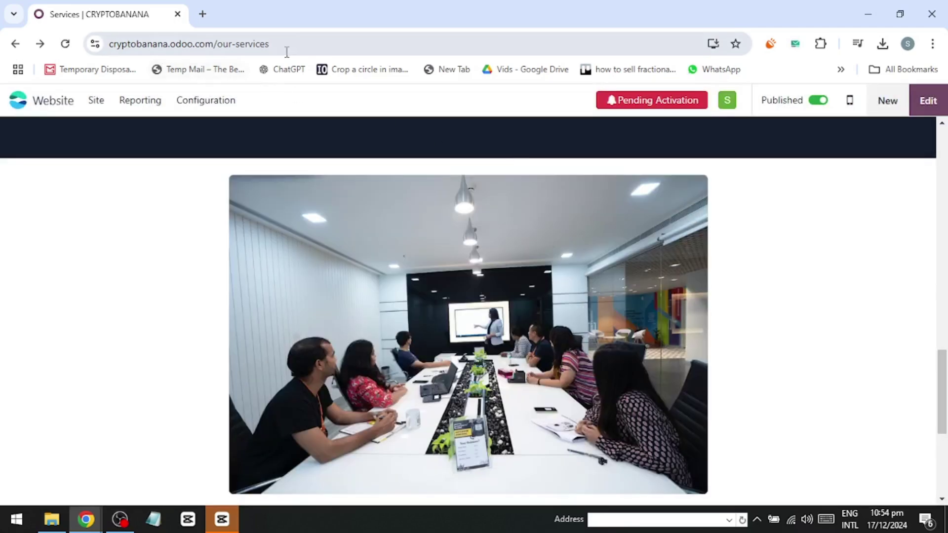
# Copy the Services page's web address from the address bar
pyautogui.click(306, 51)
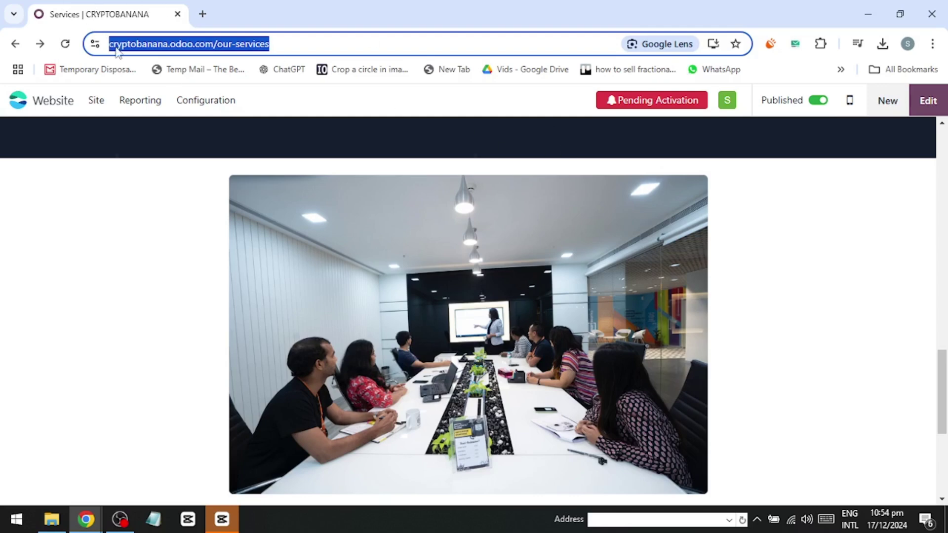
pyautogui.rightClick(117, 49)
pyautogui.click(123, 177)
# Load the copied Services address in a new tab and scroll through the live page down to the meeting-room gallery
pyautogui.click(203, 14)
pyautogui.rightClick(193, 43)
pyautogui.click(234, 158)
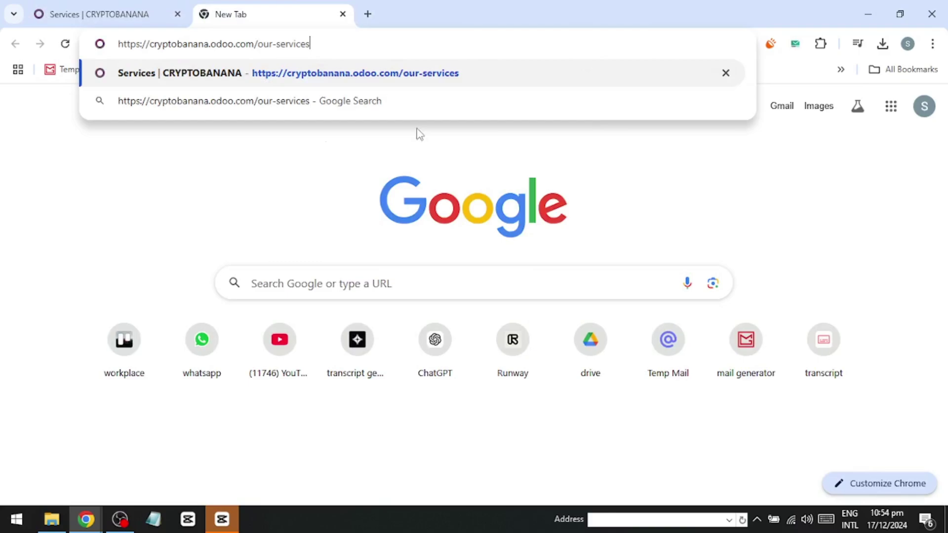
pyautogui.press('Return')
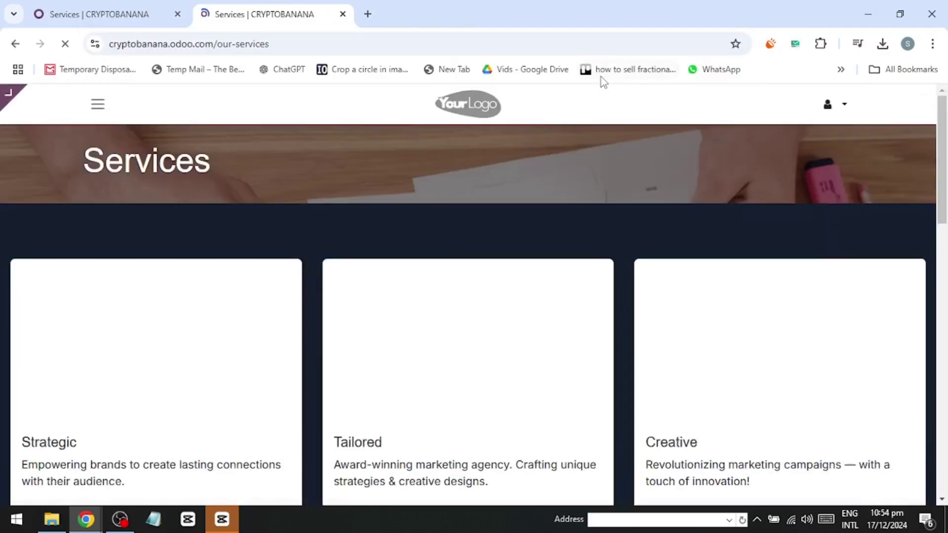
pyautogui.scroll(-15, 559, 98)
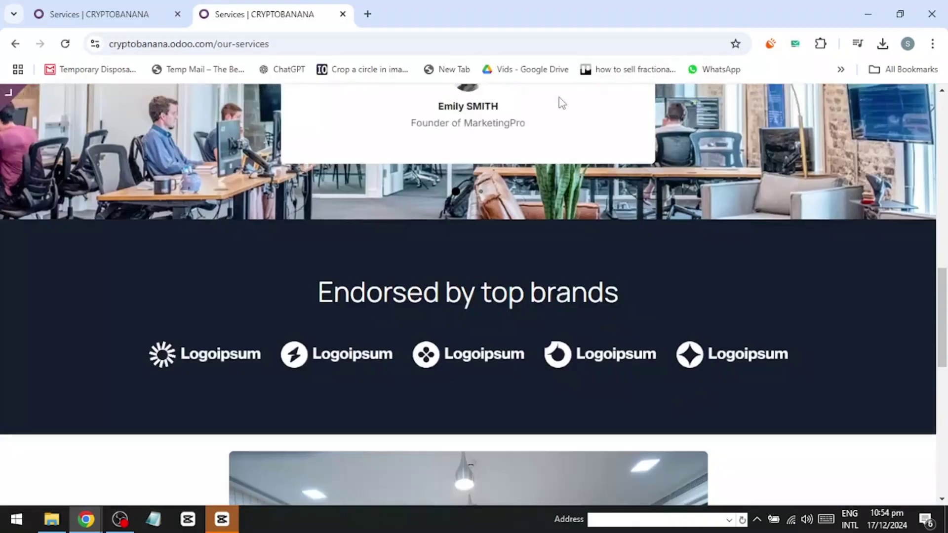
pyautogui.scroll(-7, 561, 102)
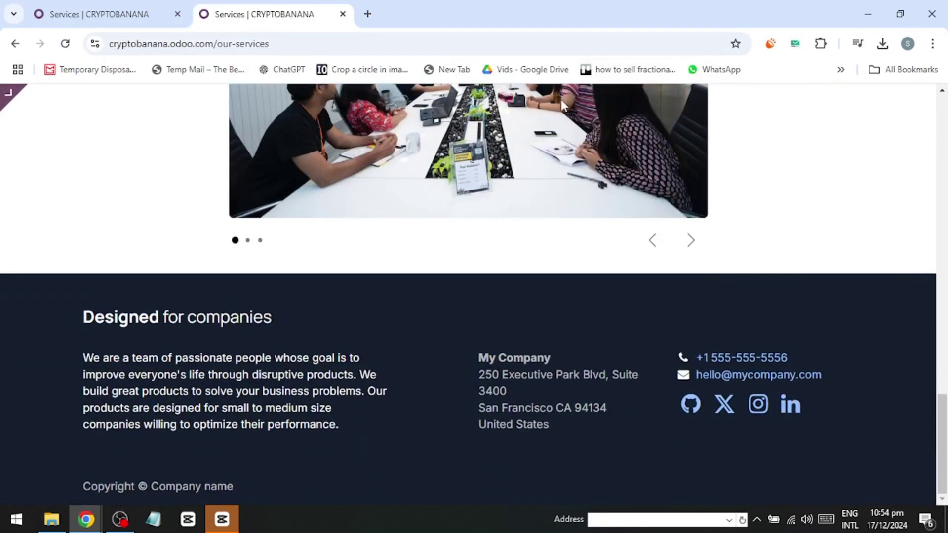
pyautogui.scroll(12, 561, 100)
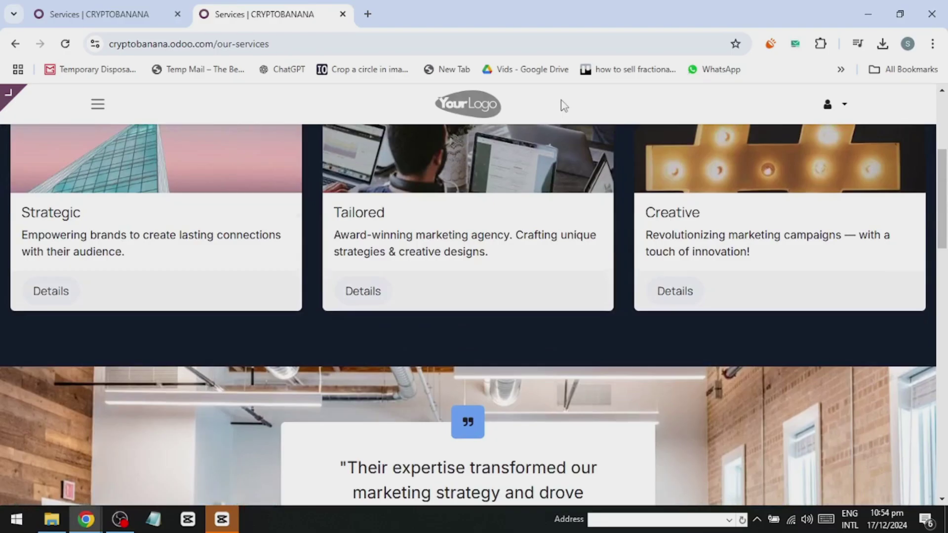